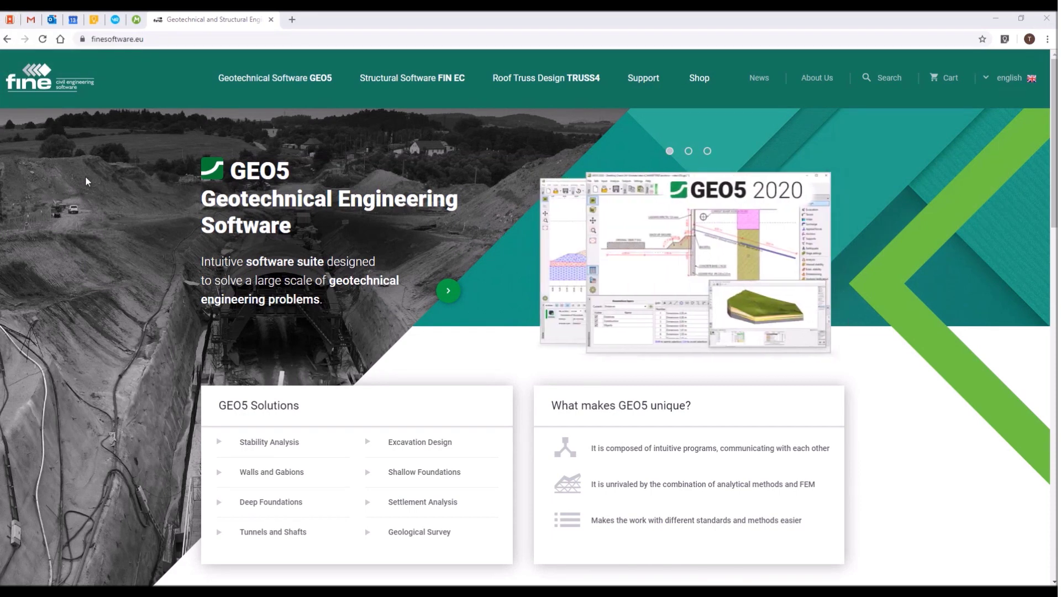
Open the Engineering Manuals page filtered to Product GEO5 and Program FEM – Water Flow
left_click(161, 40)
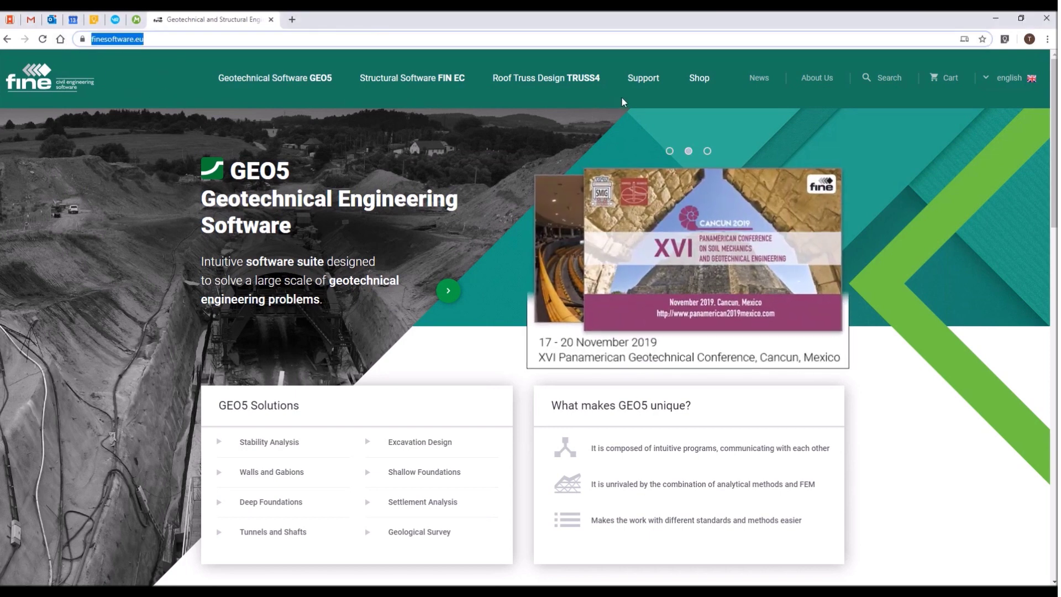
mouse_move(640, 81)
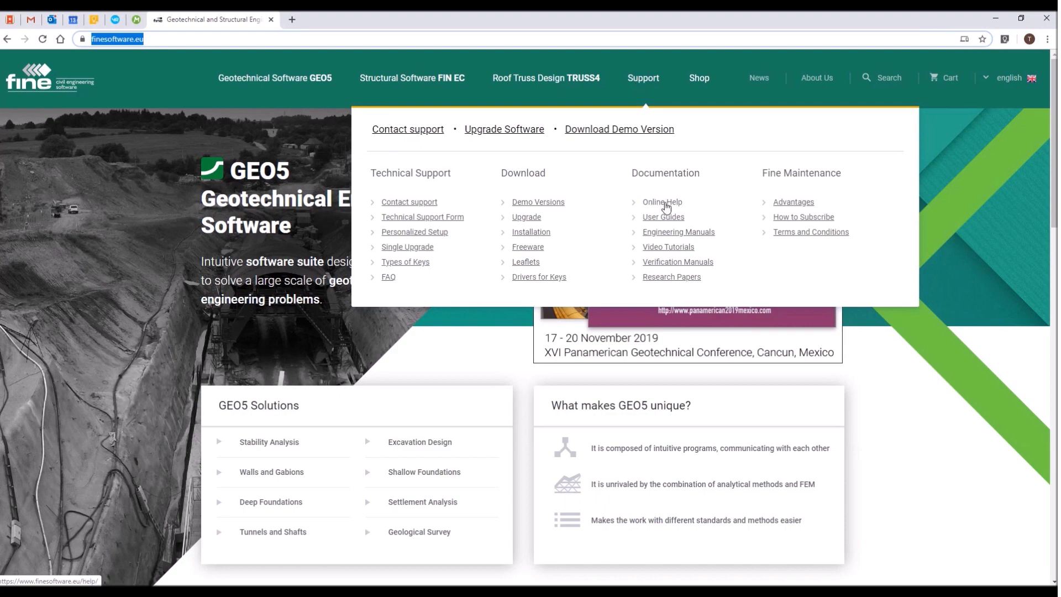
left_click(665, 231)
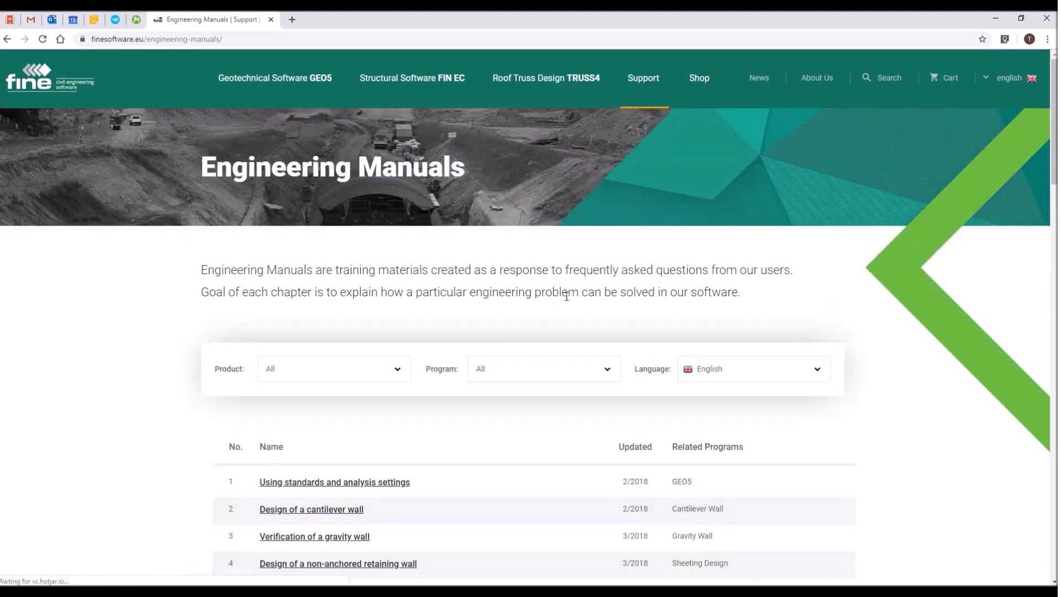
left_click(355, 368)
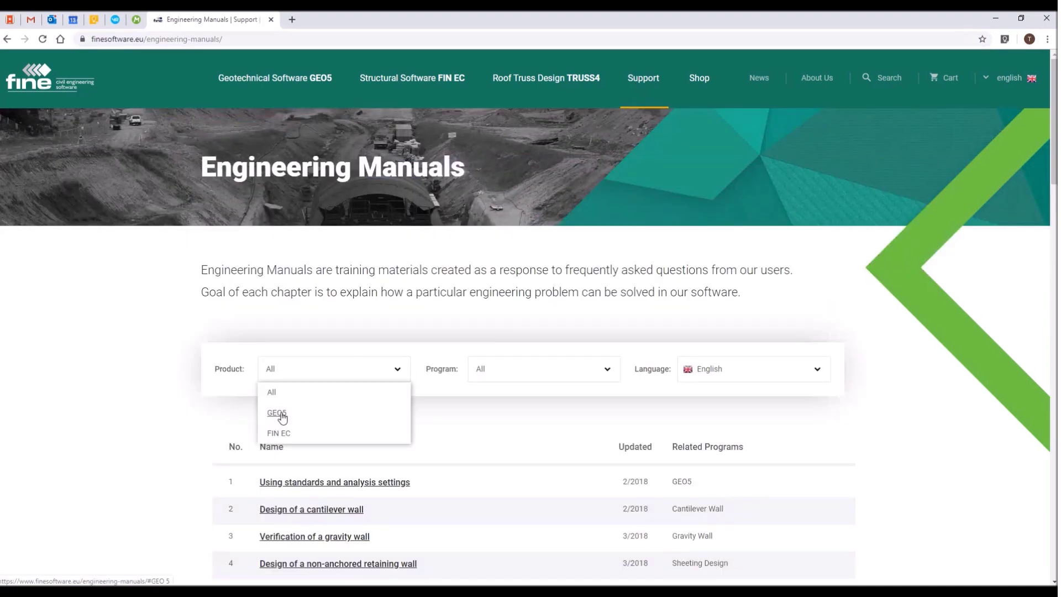
left_click(277, 414)
left_click(557, 374)
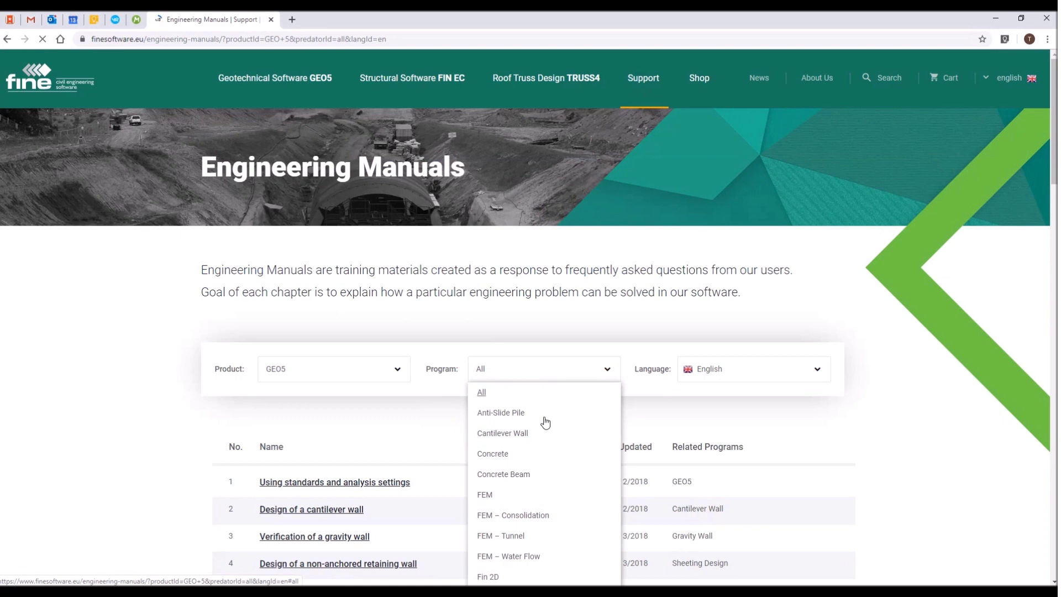
left_click(518, 555)
Download the Earth dam – steady state seepage analysis manual and open its download menu
scroll(381, 402, "down", 2)
scroll(381, 402, "down", 2)
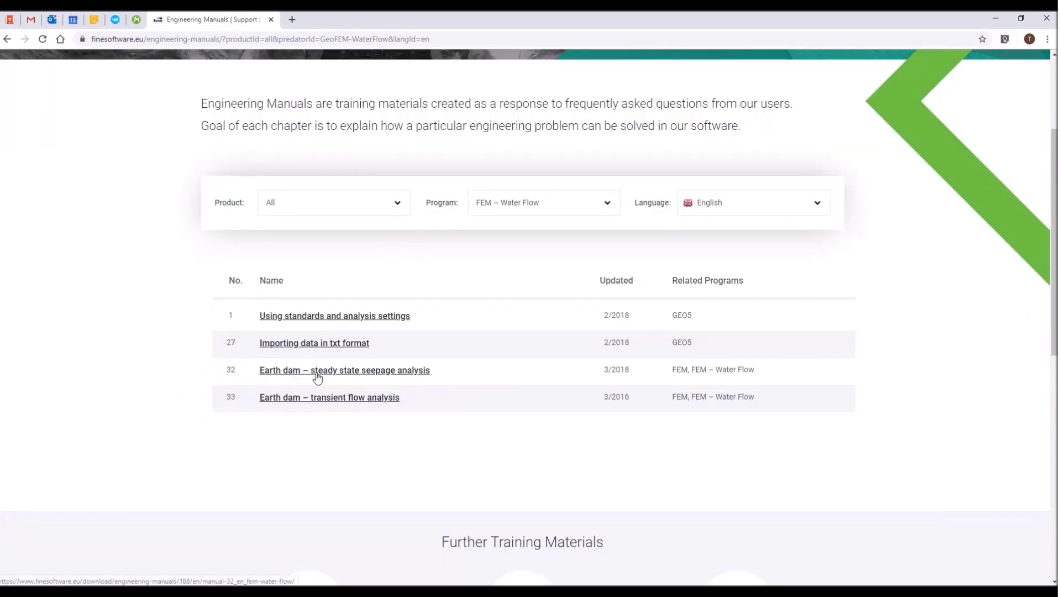
left_click(392, 371)
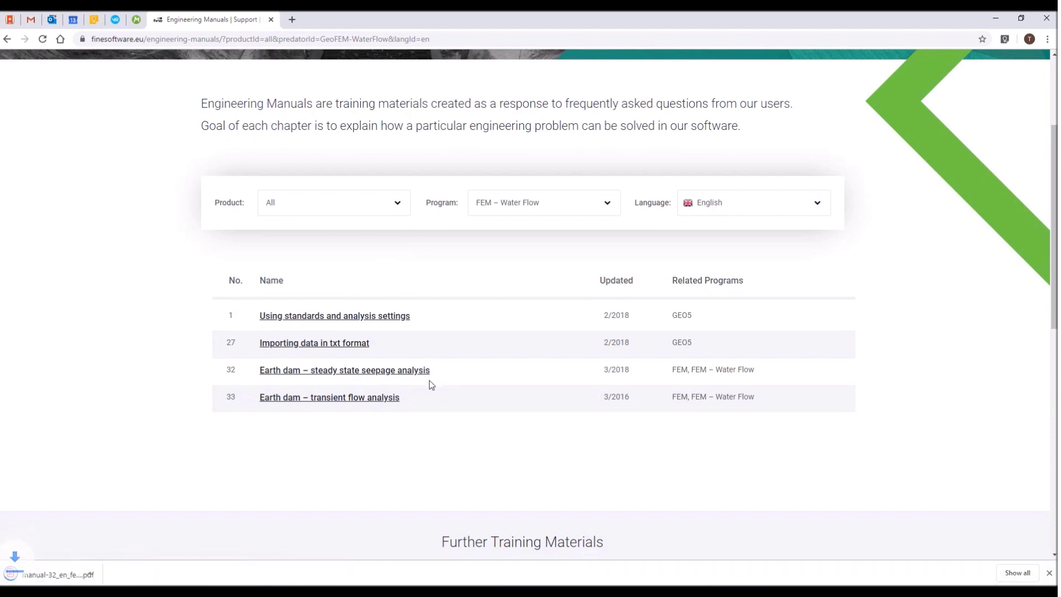
left_click(109, 574)
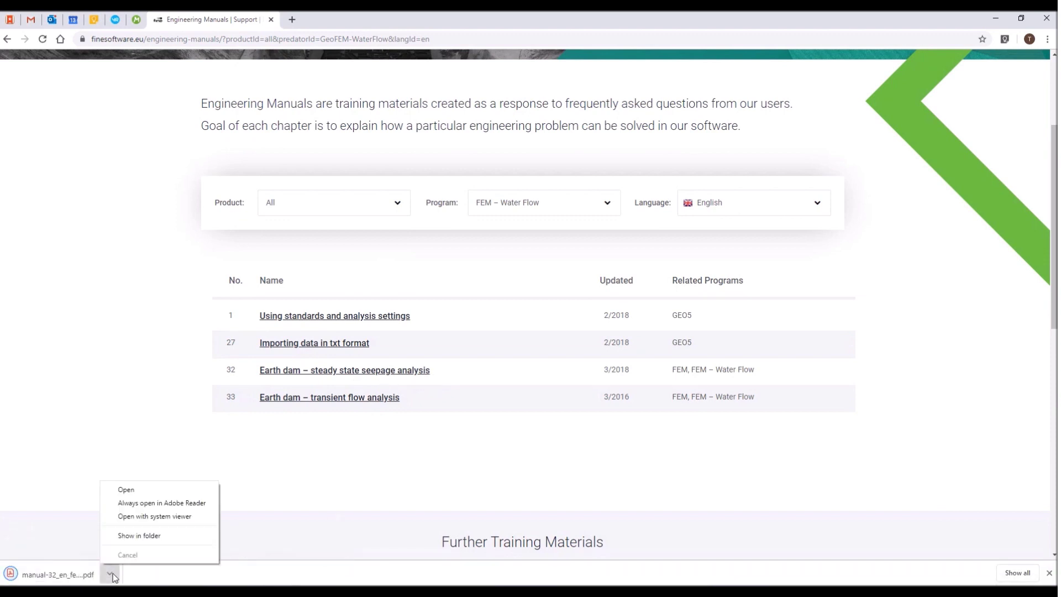
Open the manual in Acrobat Reader and highlight 'homogeneous earth dam' and 'ground water table'
left_click(130, 517)
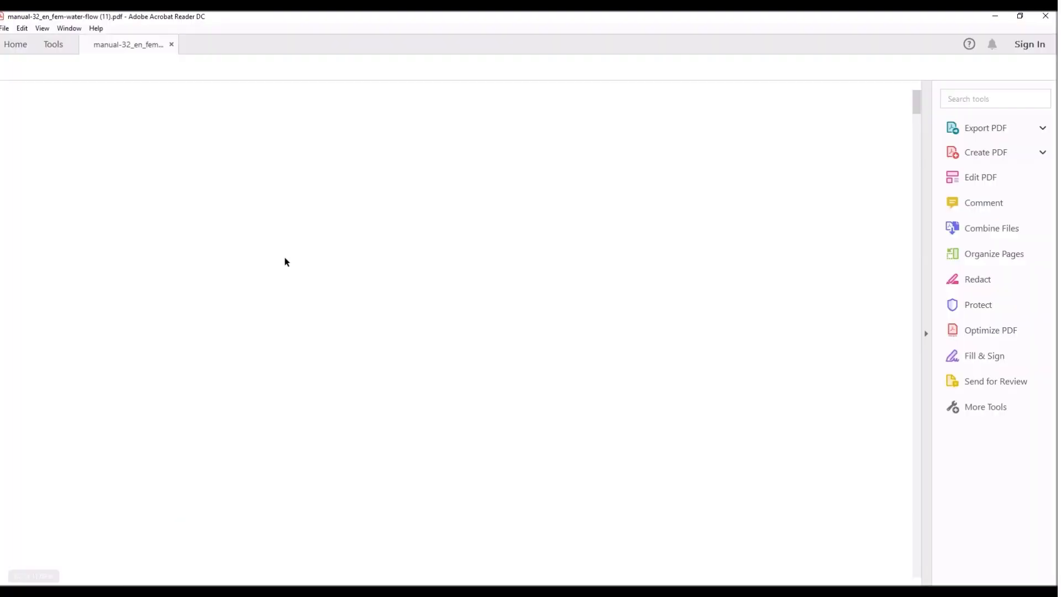
left_click(684, 68)
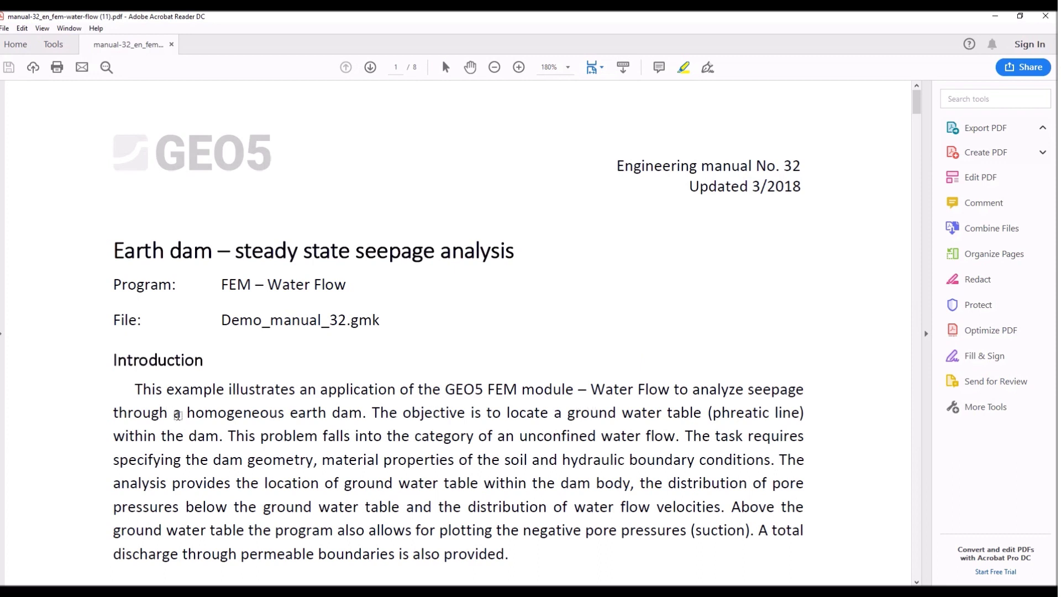
left_click_drag(188, 413, 363, 415)
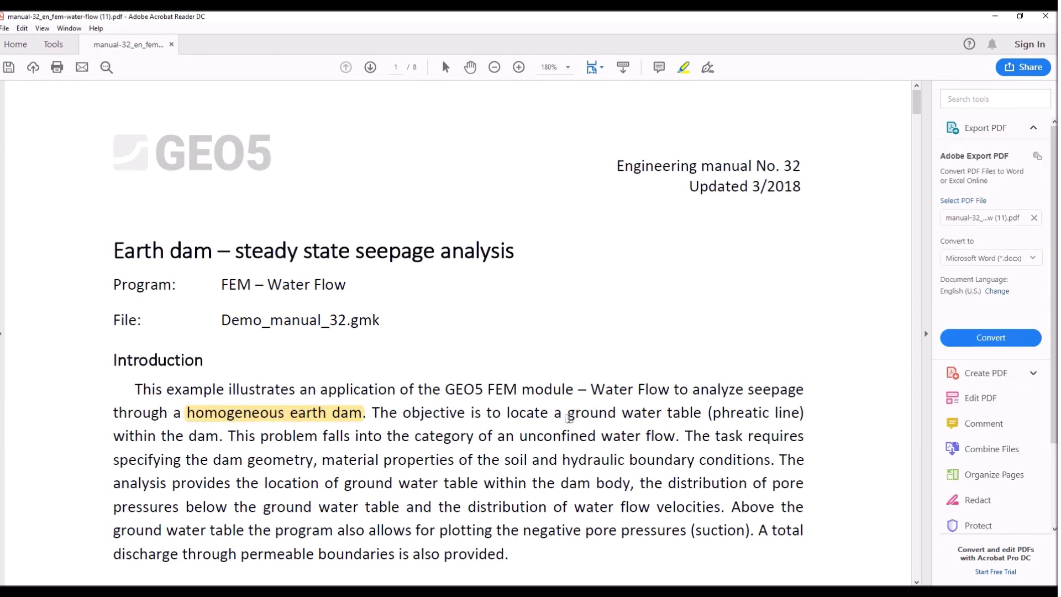
left_click_drag(567, 412, 686, 417)
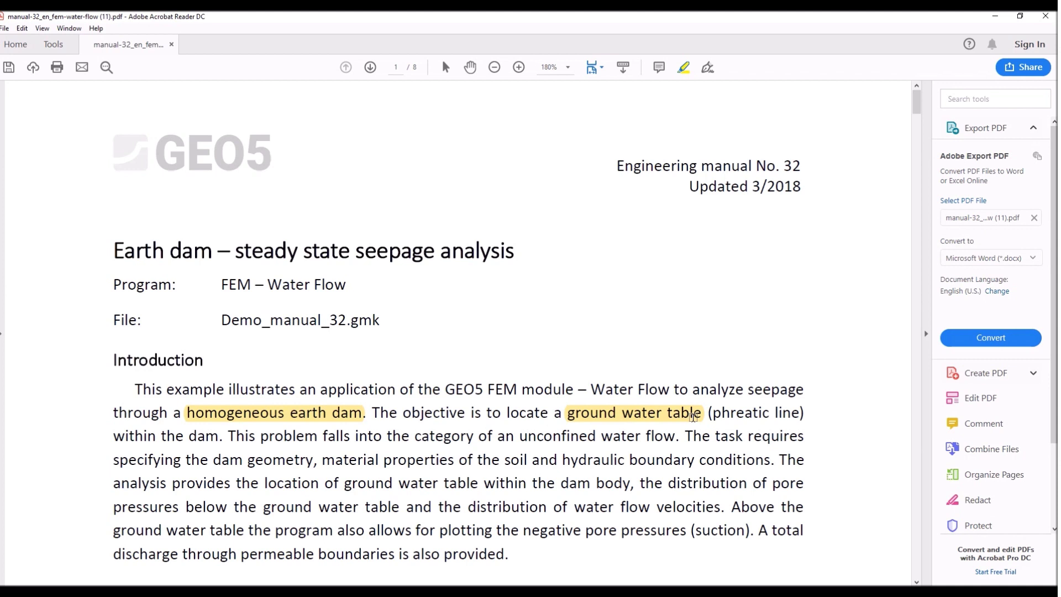
Scroll down to page 2 with the Model geometry and Material sections
scroll(611, 298, "down", 3)
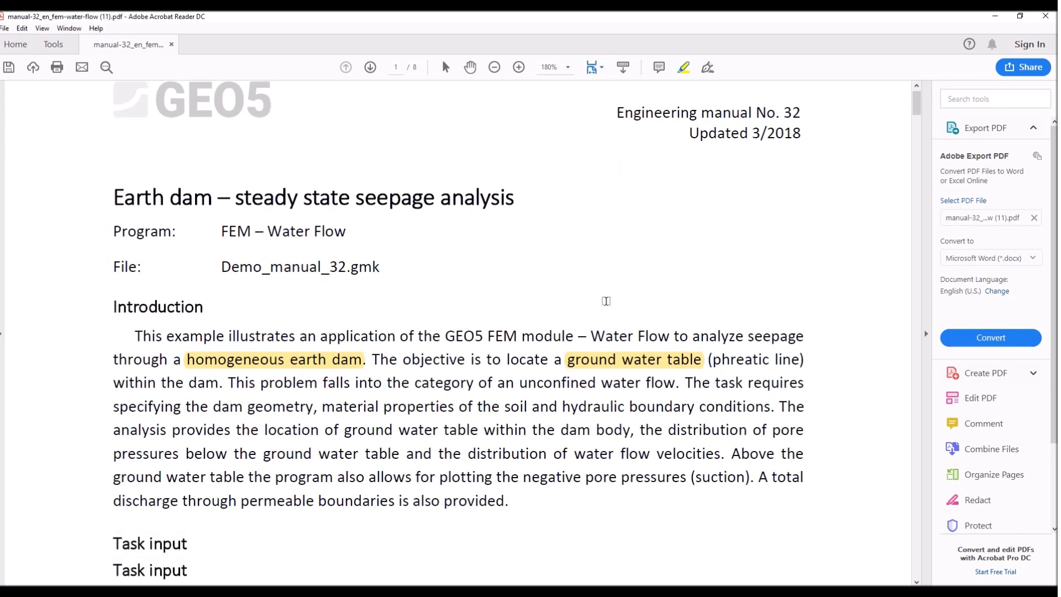
scroll(611, 299, "down", 5)
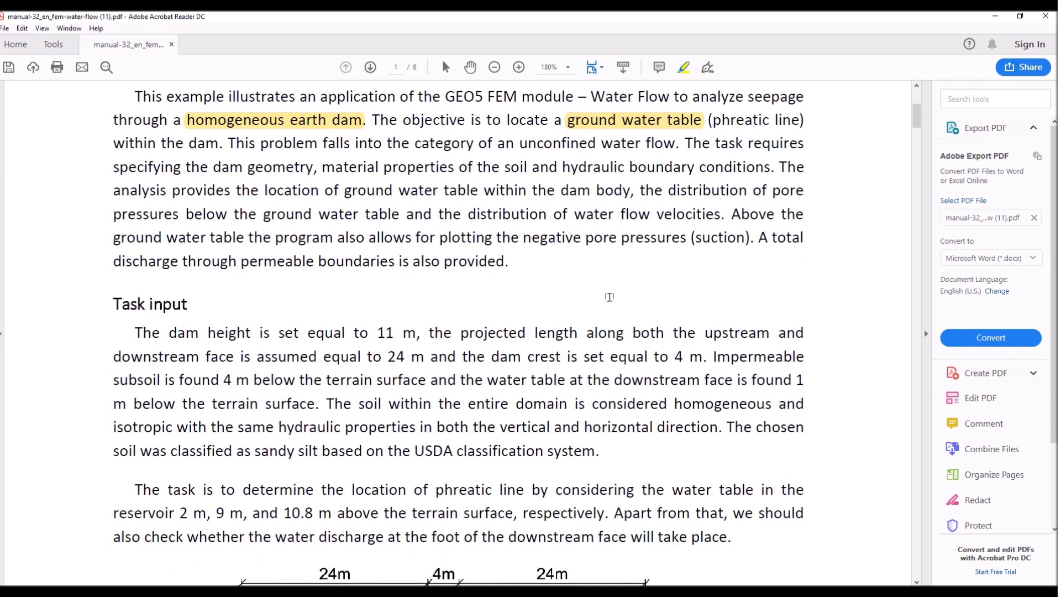
scroll(608, 297, "down", 2)
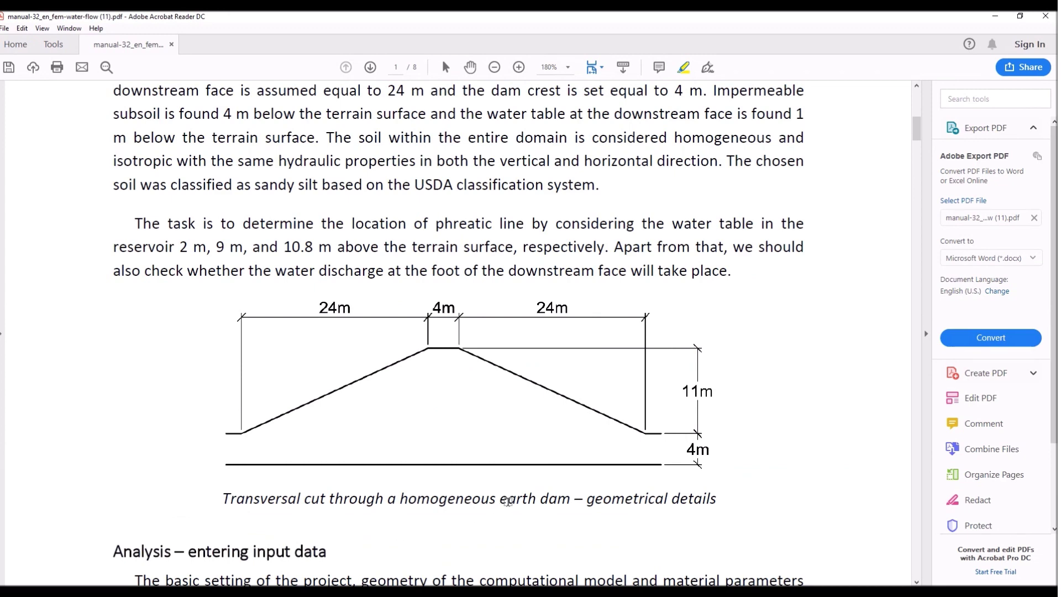
scroll(497, 492, "down", 5)
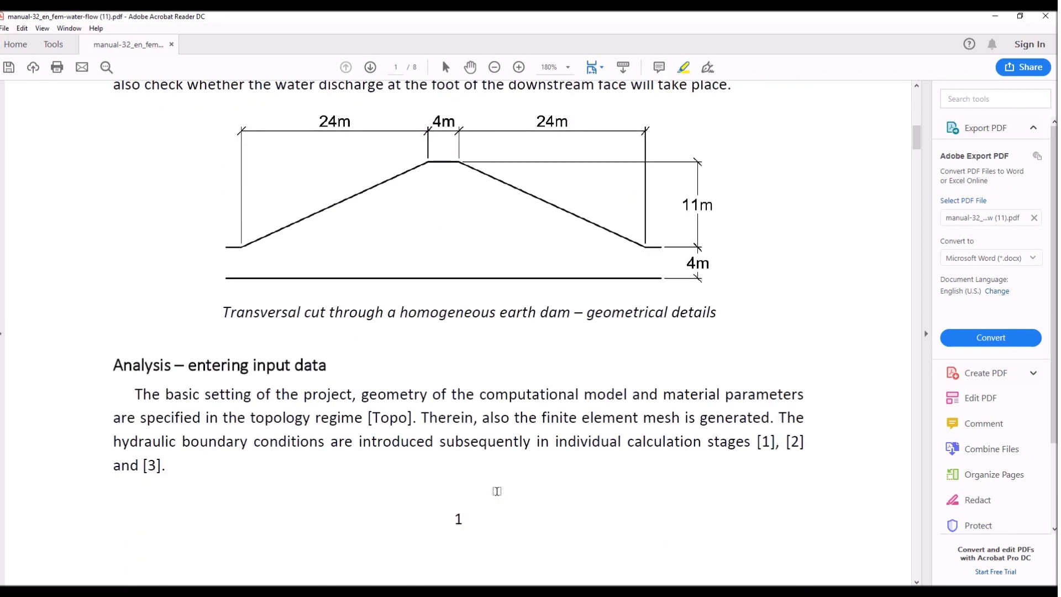
scroll(496, 491, "down", 20)
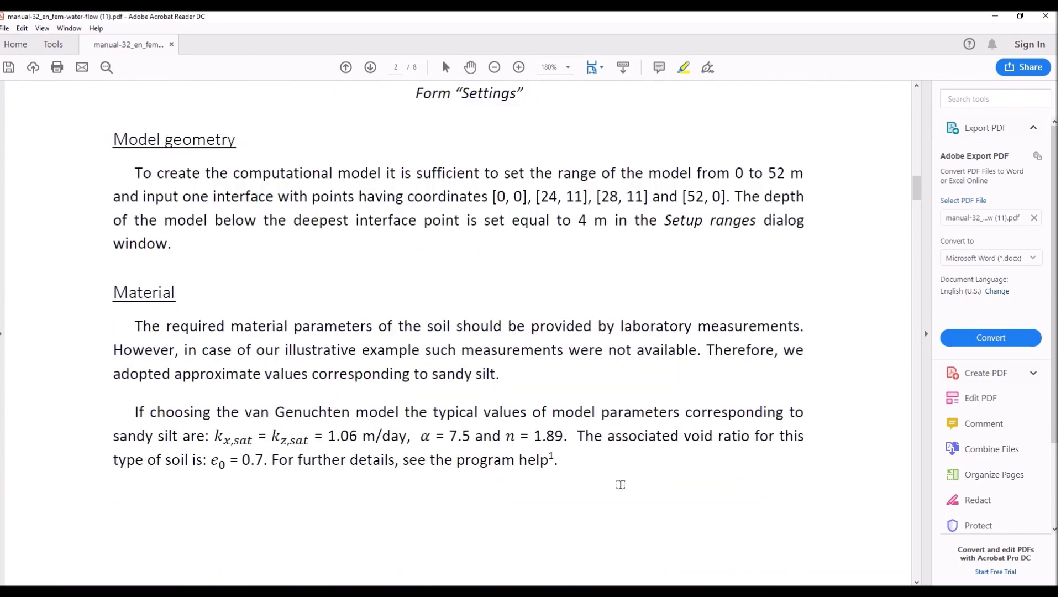
Launch FEM 2020 via the Start menu search for 'fem' and accept the research-license notice
key("super")
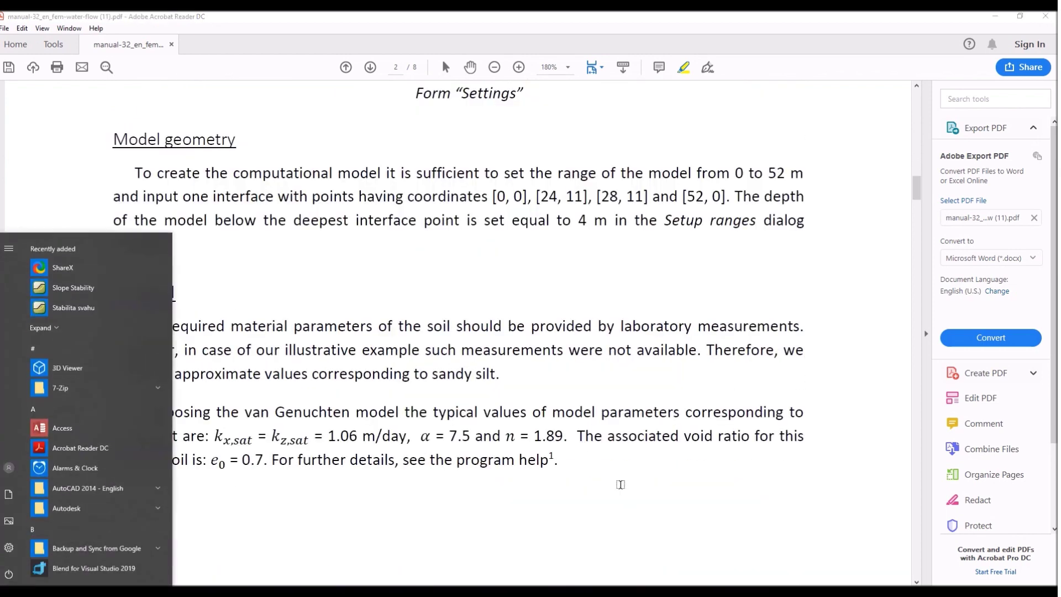
type("fem")
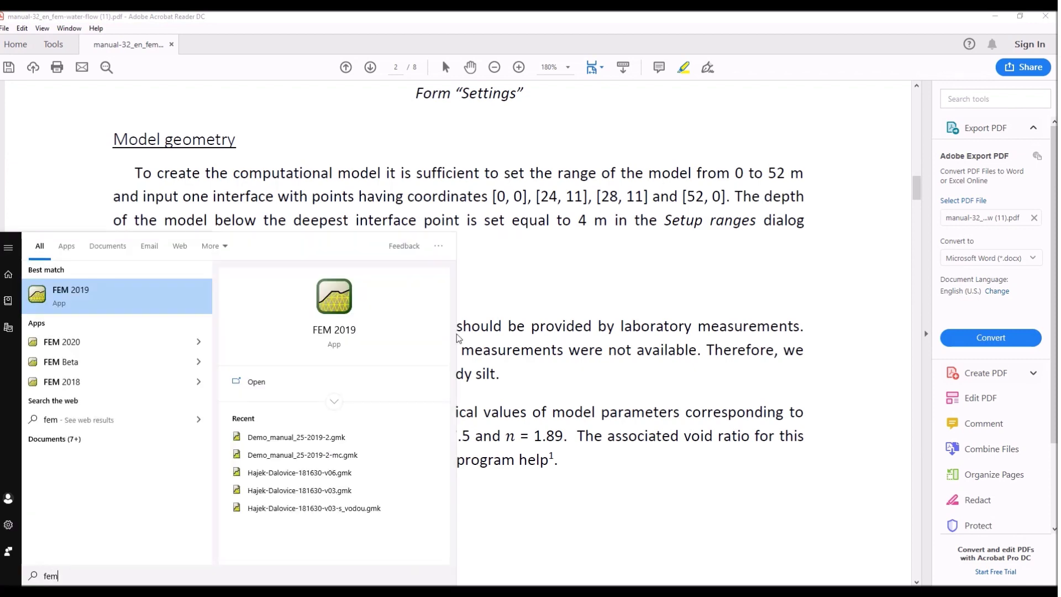
left_click(76, 337)
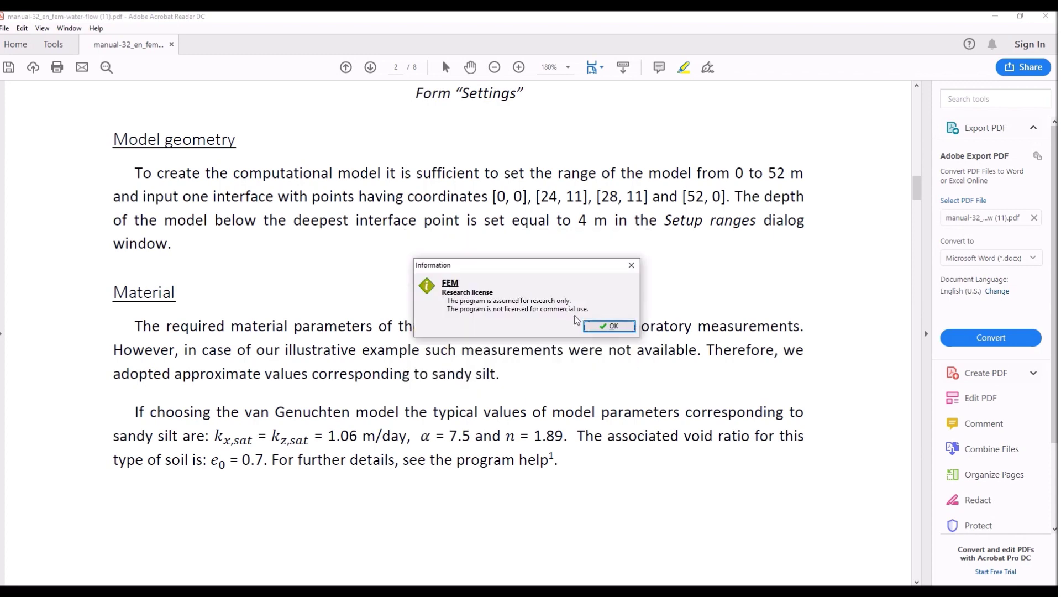
left_click(605, 325)
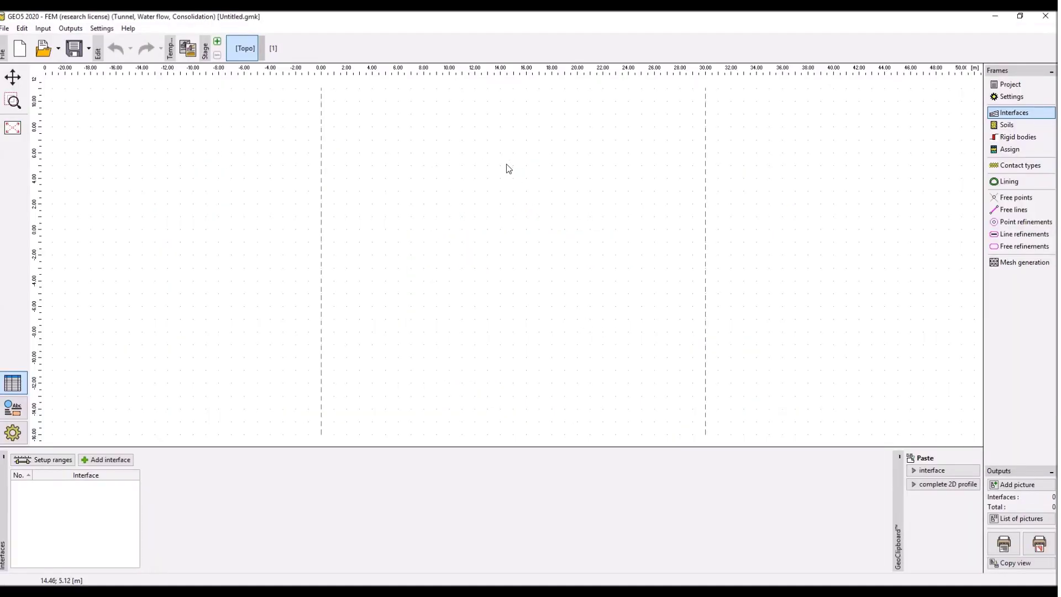
Switch the analysis type to Steady state water flow, confirm it, and enable Detailed results
left_click(1005, 97)
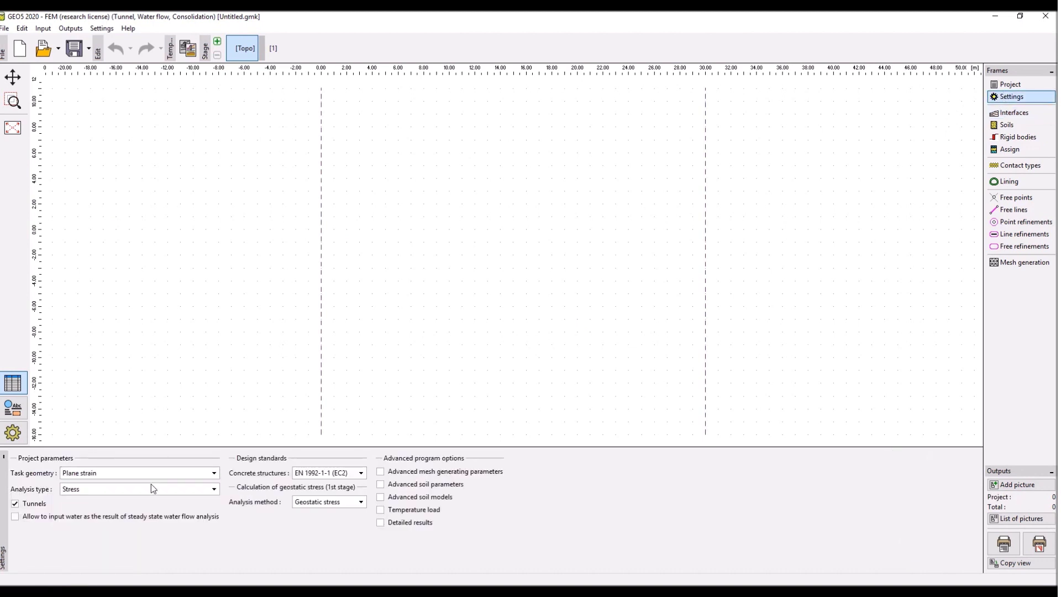
left_click(118, 491)
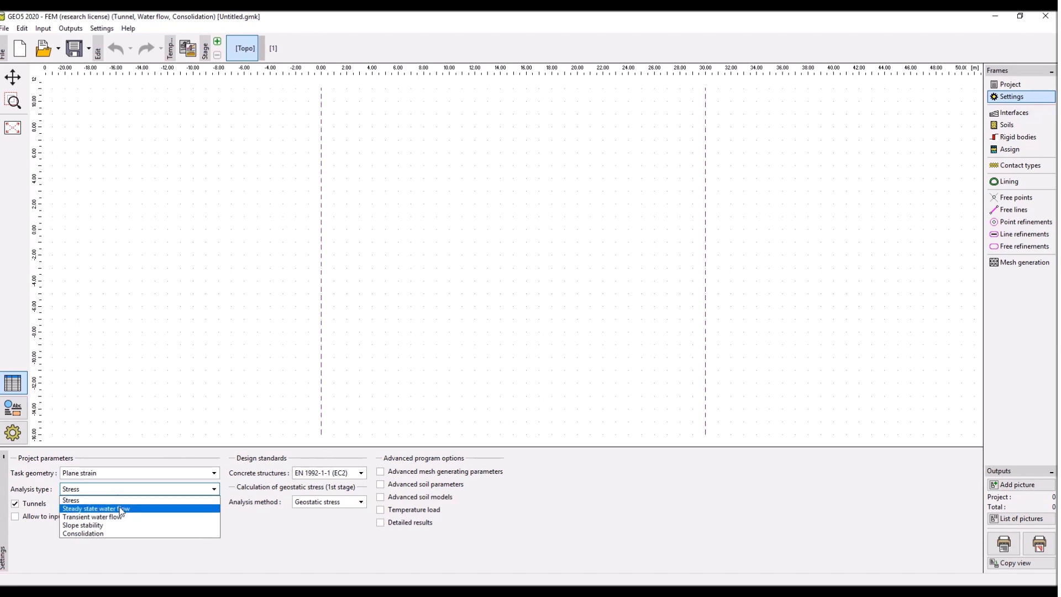
left_click(121, 509)
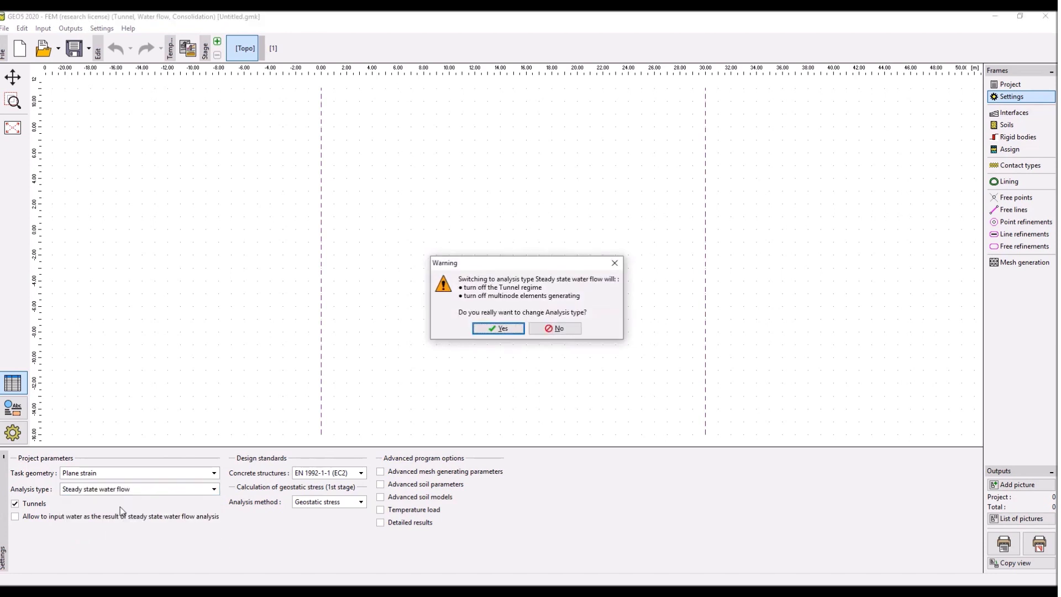
left_click(498, 329)
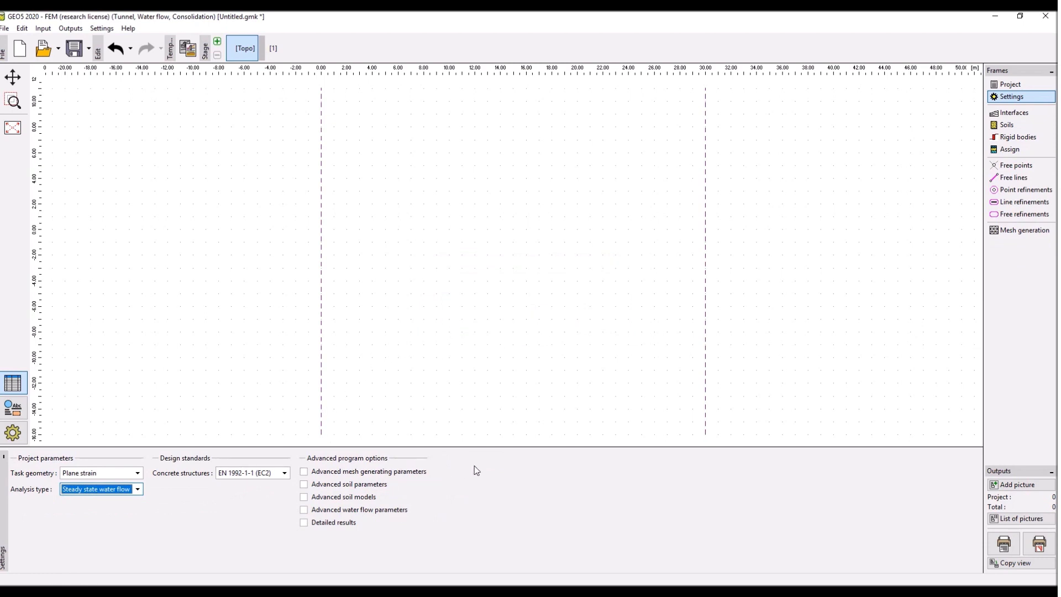
left_click(304, 522)
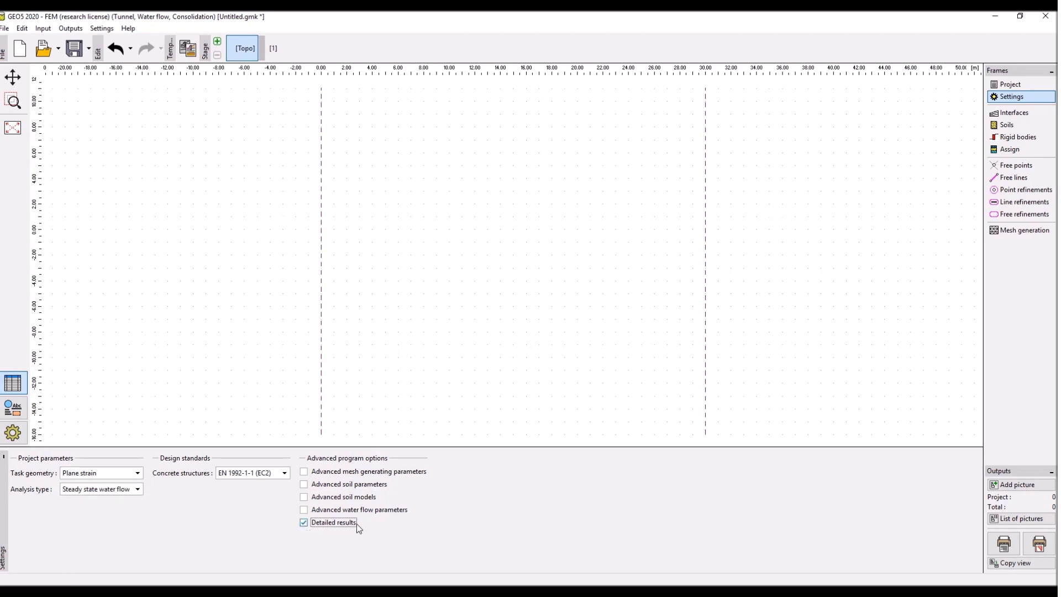
left_click(1027, 114)
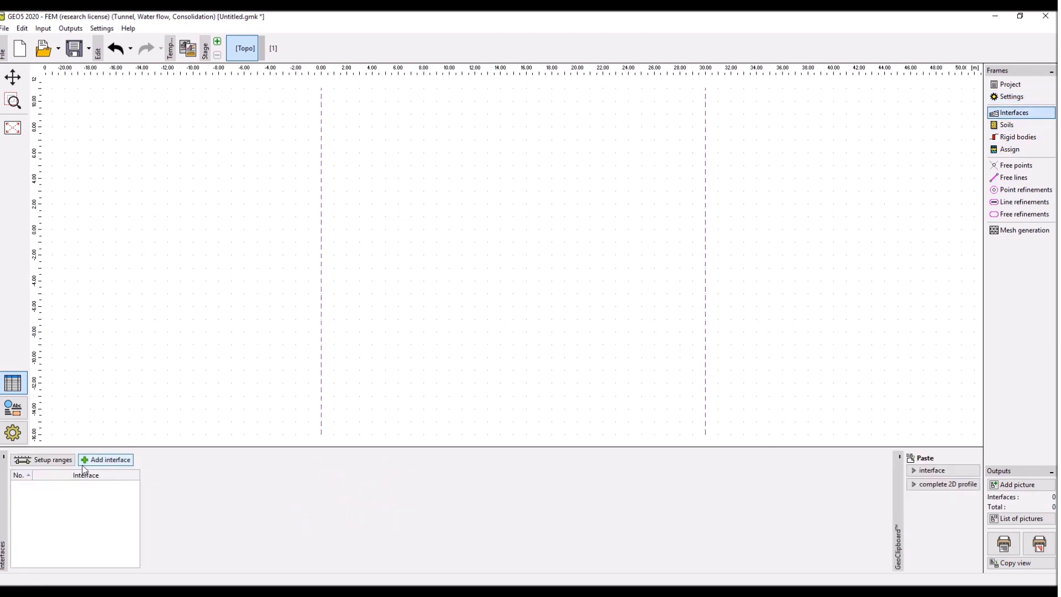
Set the maximum X range to 52 m and depth below the deepest interface to 4 m
left_click(63, 460)
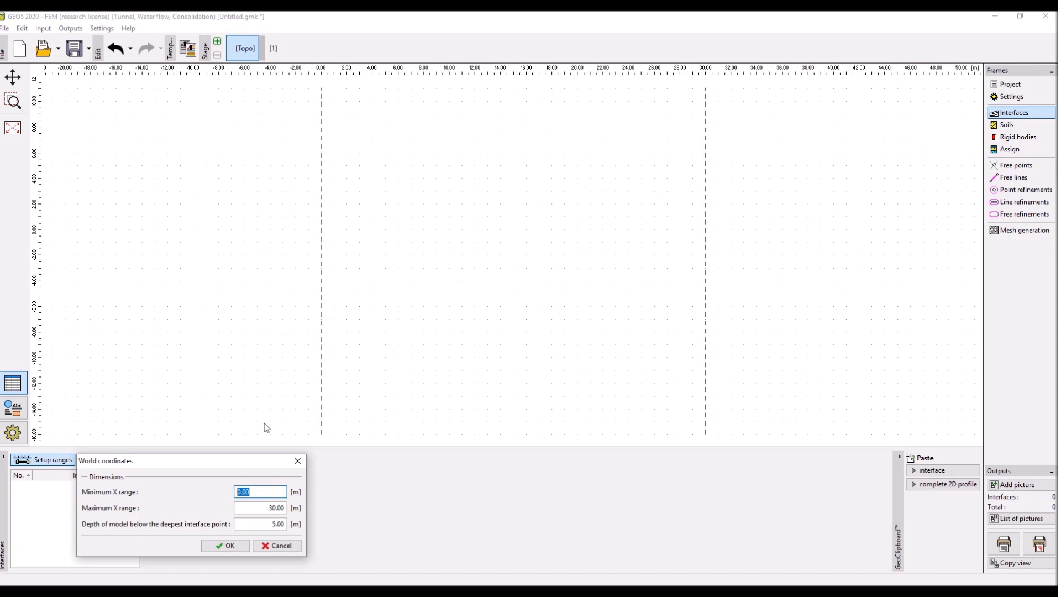
left_click(277, 507)
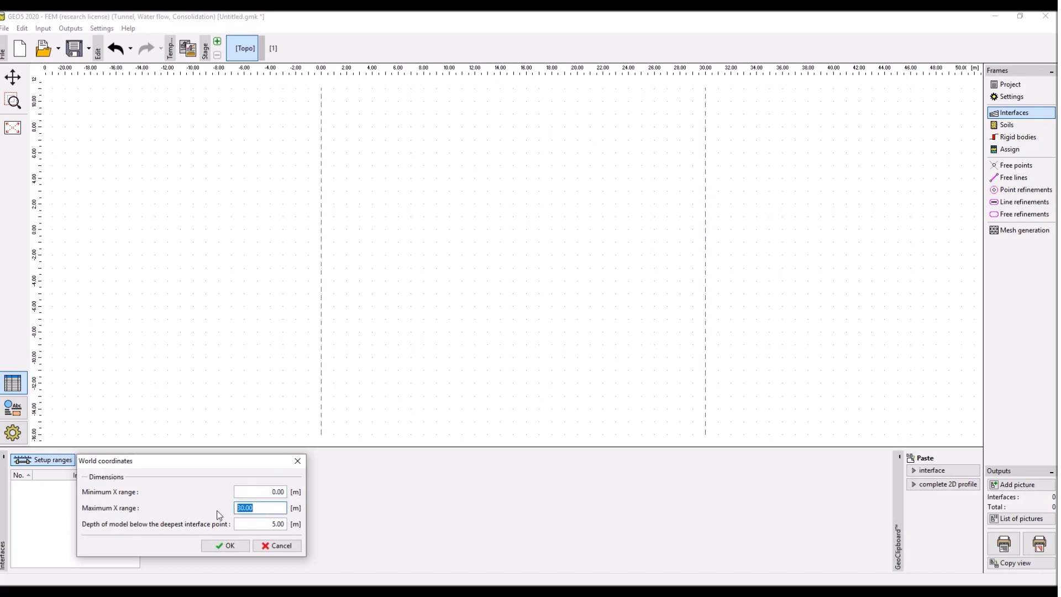
type("52")
left_click(276, 523)
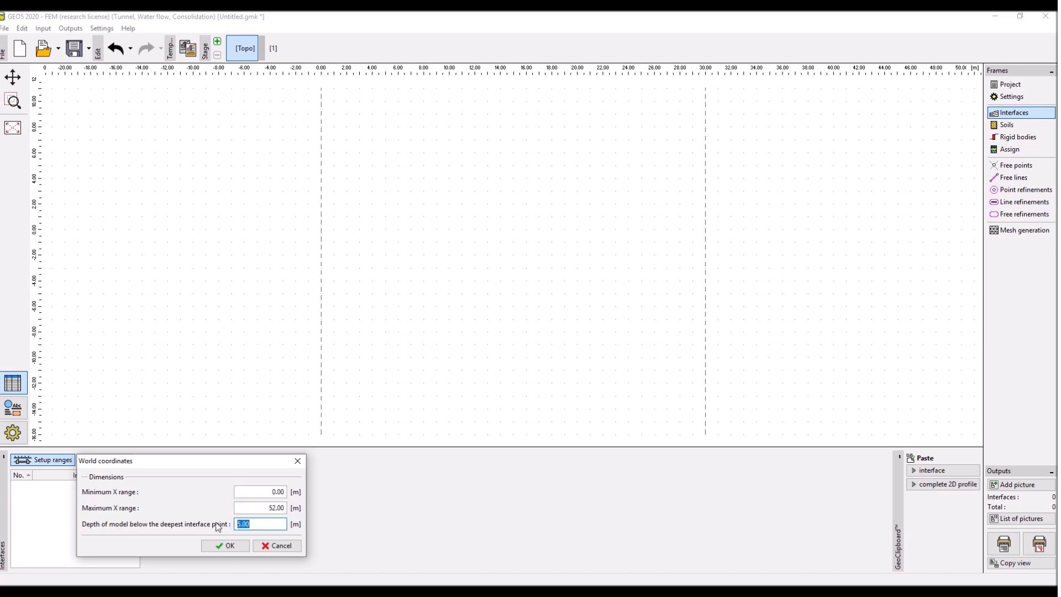
type("4")
left_click(221, 546)
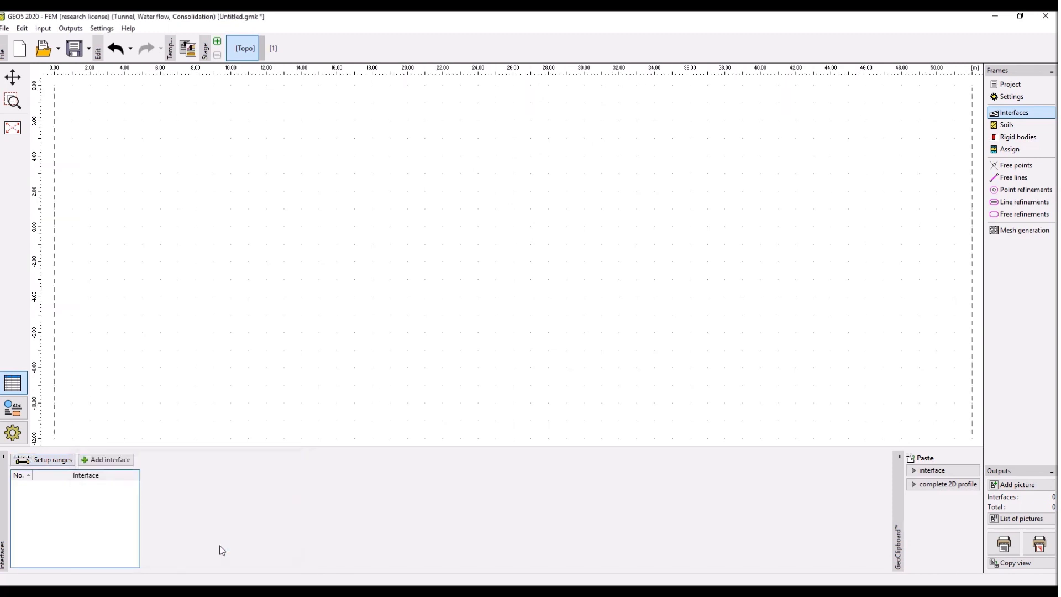
scroll(421, 221, "down", 2)
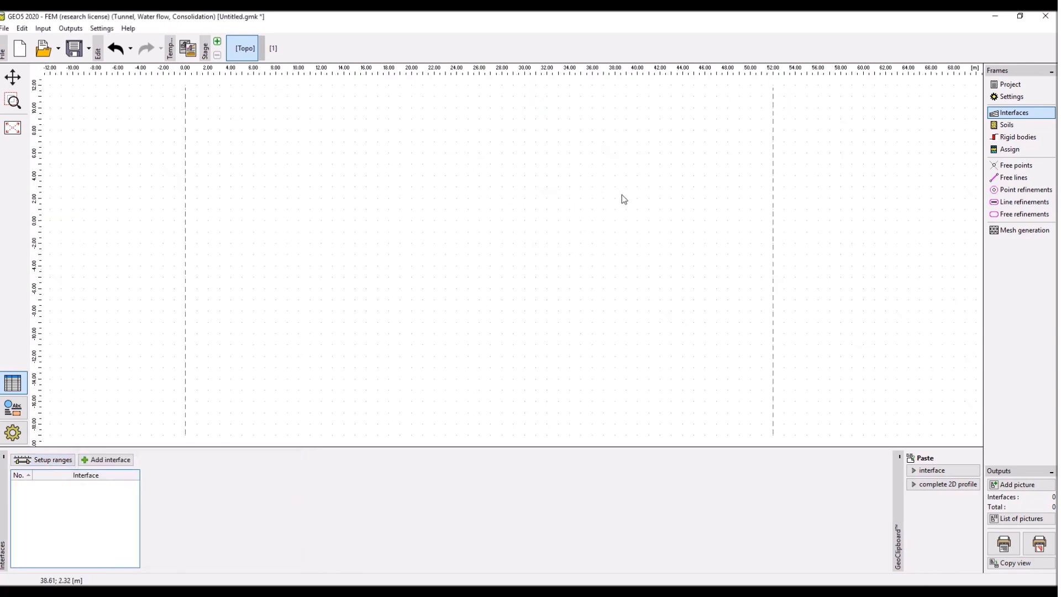
Close an empty interface editor and pan the view to frame the model range
left_click(122, 460)
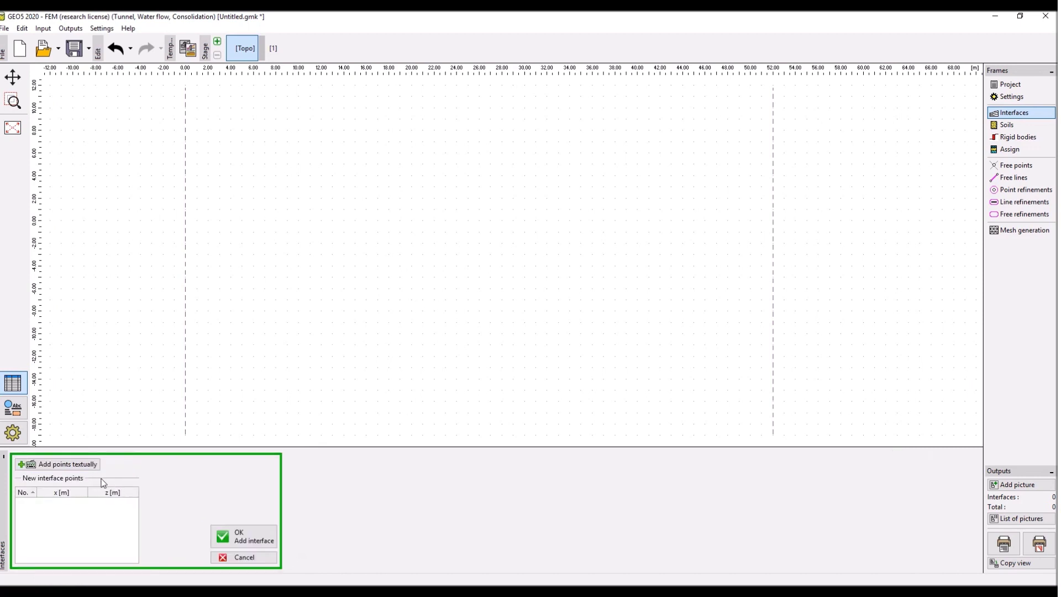
left_click(240, 537)
scroll(385, 336, "down", 1)
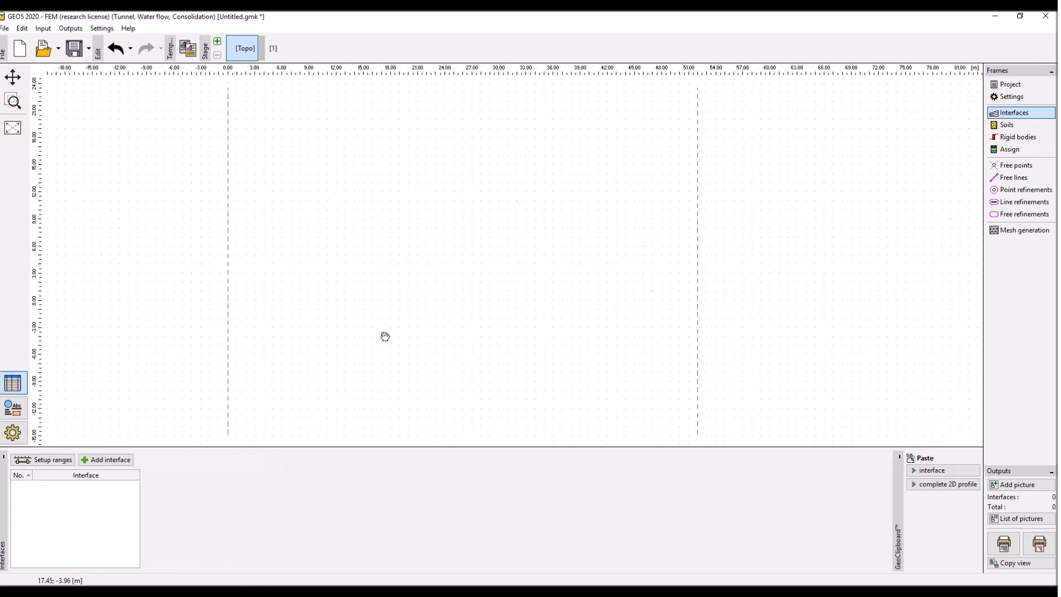
left_click_drag(409, 279, 418, 315)
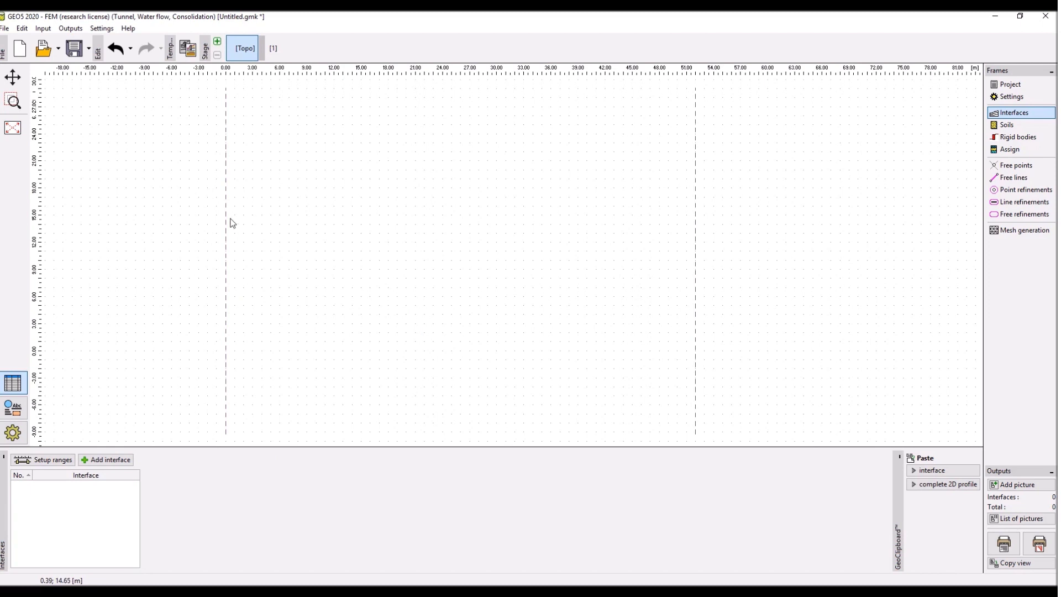
Draw Interface 1 through points (0,0), (24,11), (28,11) and (52,0)
left_click(105, 460)
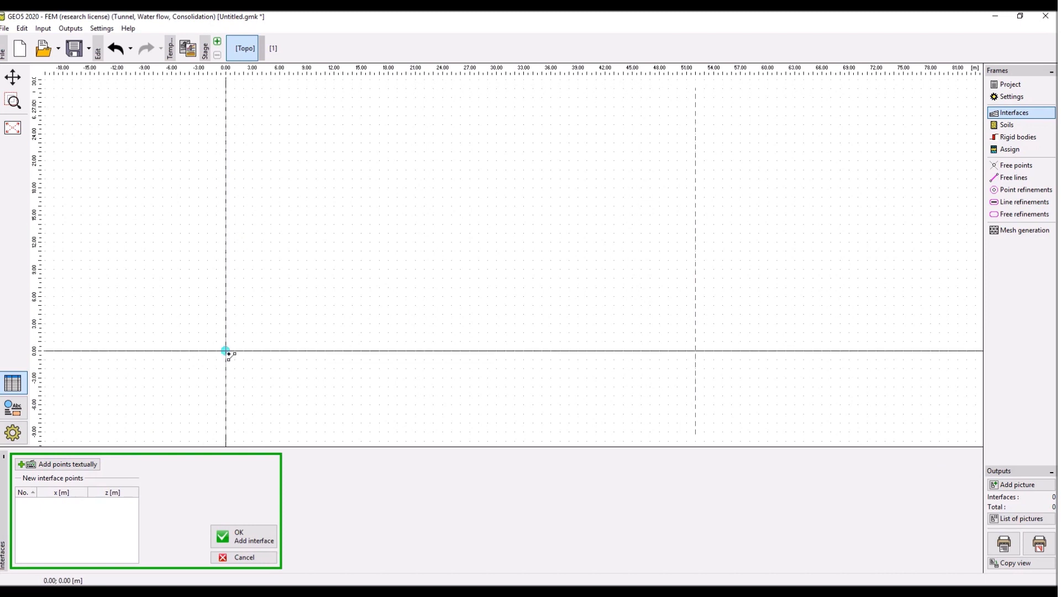
left_click(228, 353)
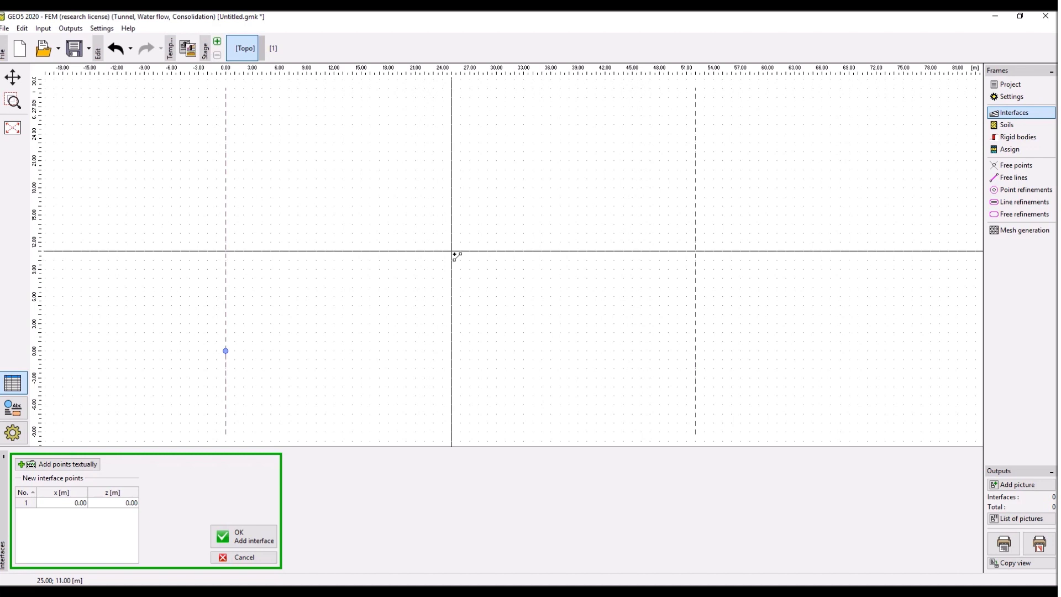
left_click(442, 252)
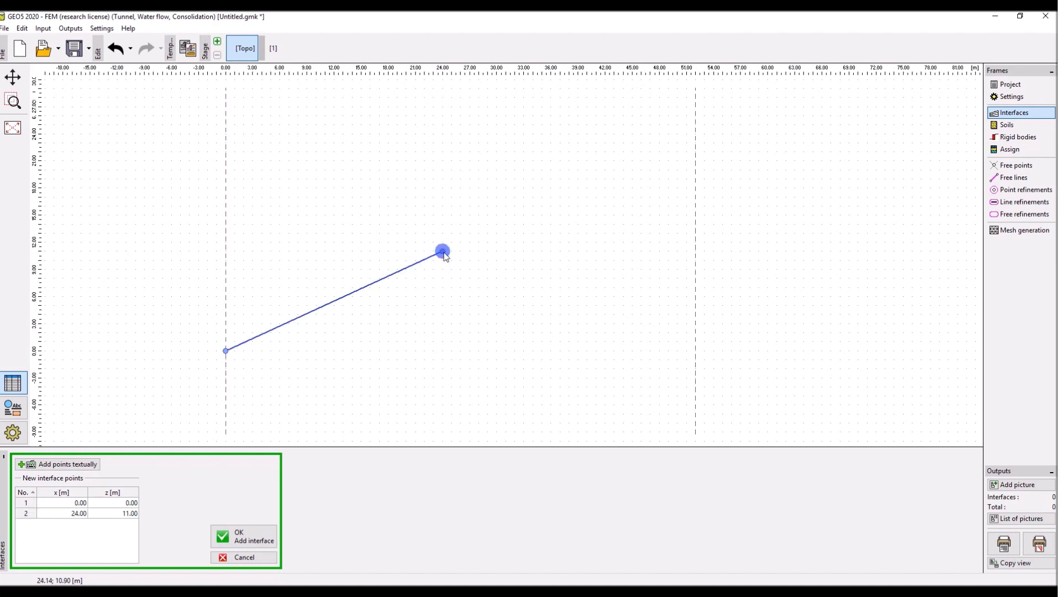
left_click(478, 252)
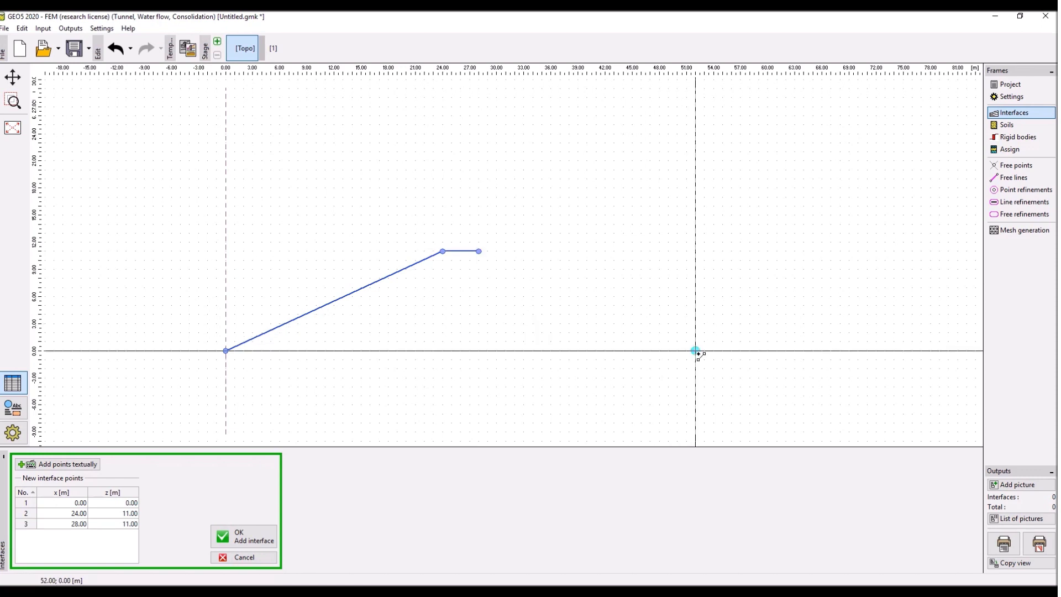
left_click(697, 352)
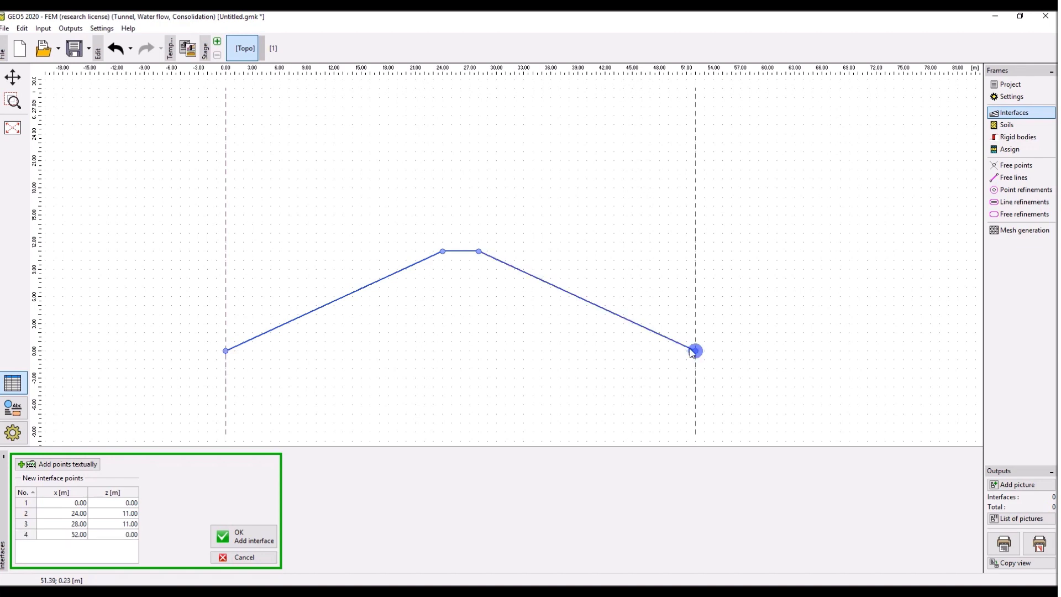
left_click(267, 542)
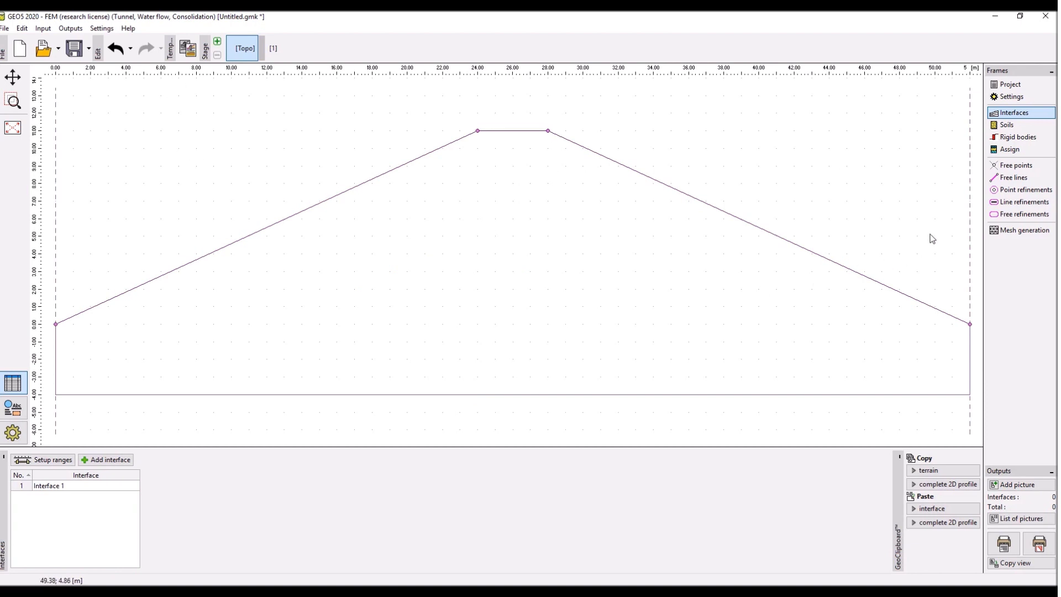
left_click(999, 124)
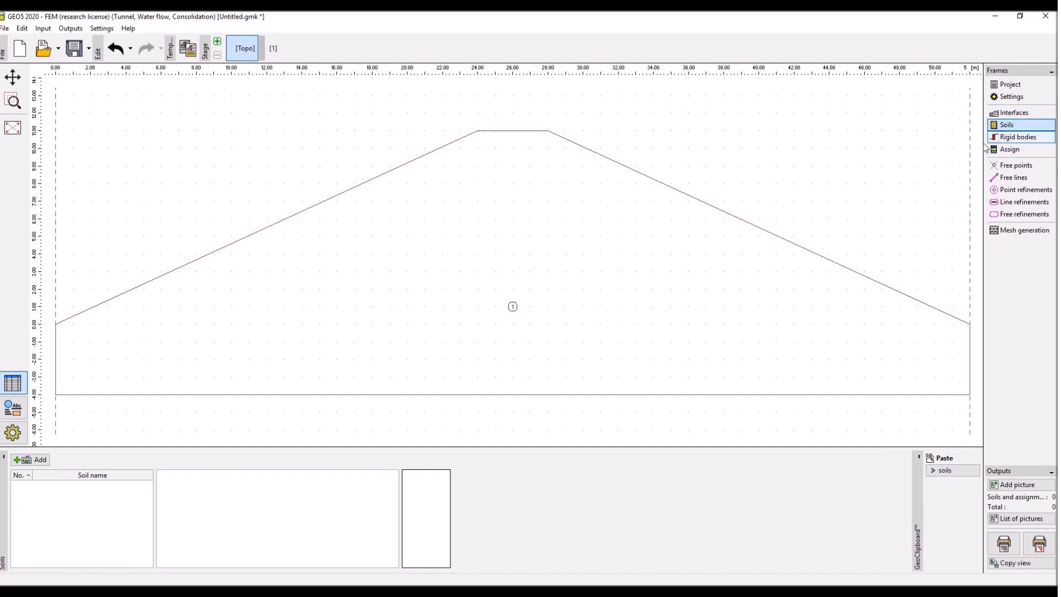
Name the new soil 'Soil 1' with permeability 1.06 m/day in both X and Z
left_click(32, 459)
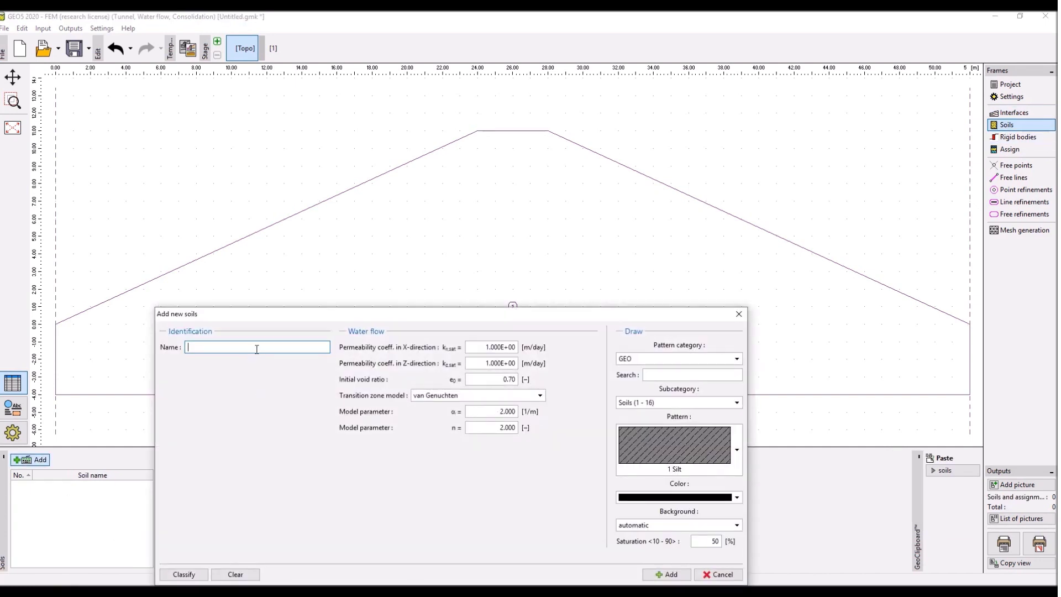
type("So")
type("il1")
type("1")
left_click(492, 347)
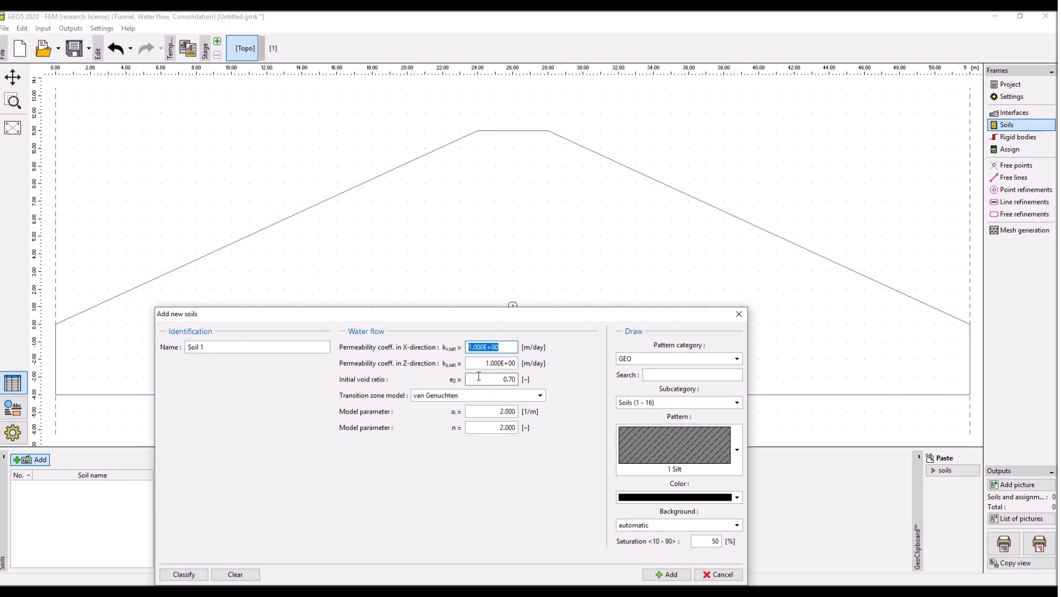
type("1.06")
left_click(482, 359)
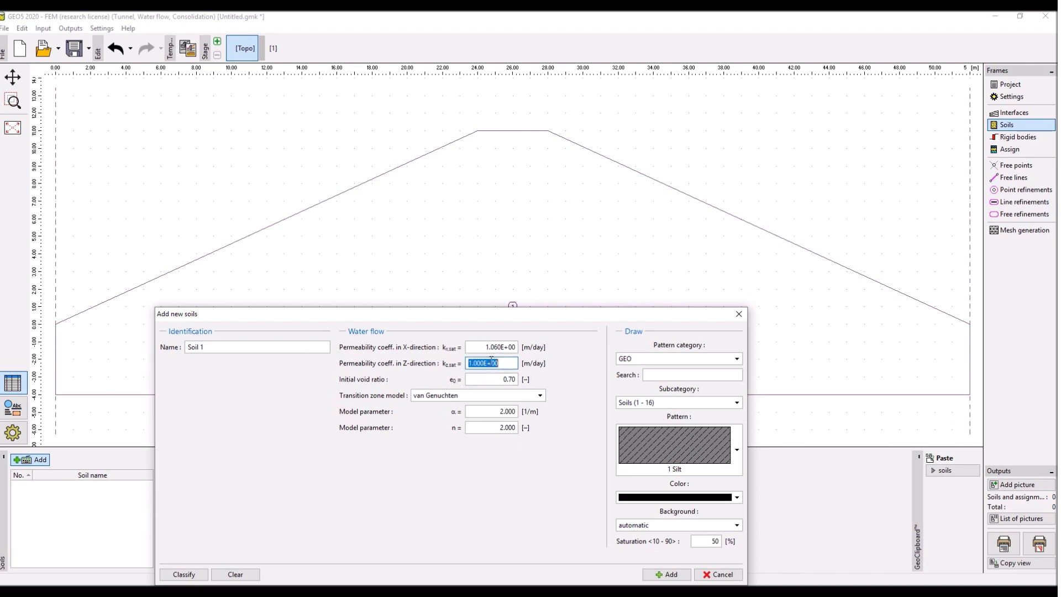
type("1.06")
key("Tab")
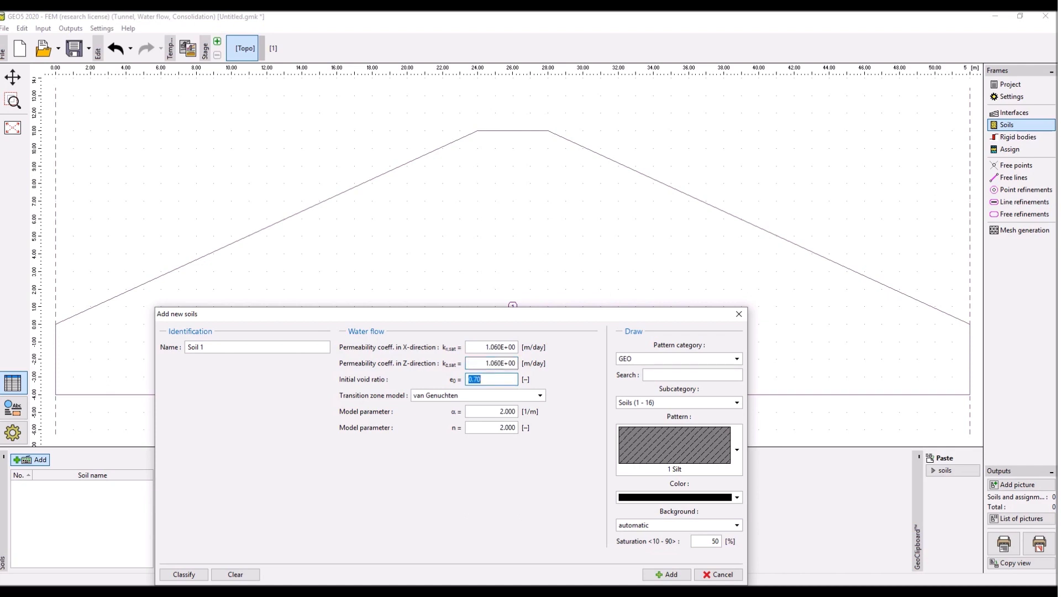
Set α to 7.5, n to 1.89, a dark red pattern, and add the soil
key("Tab")
key("Tab")
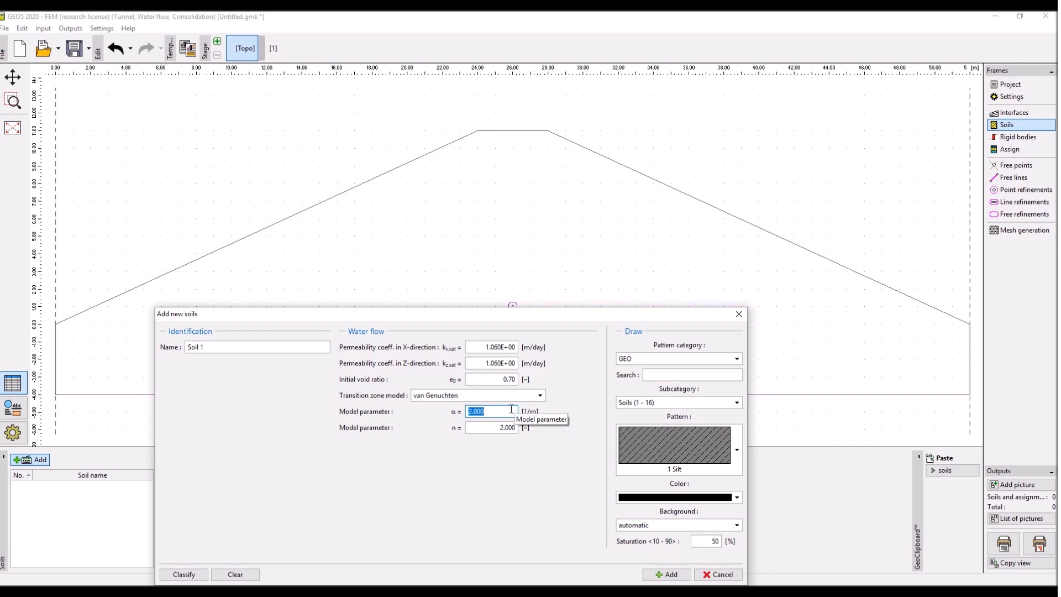
type("7.5")
key("Tab")
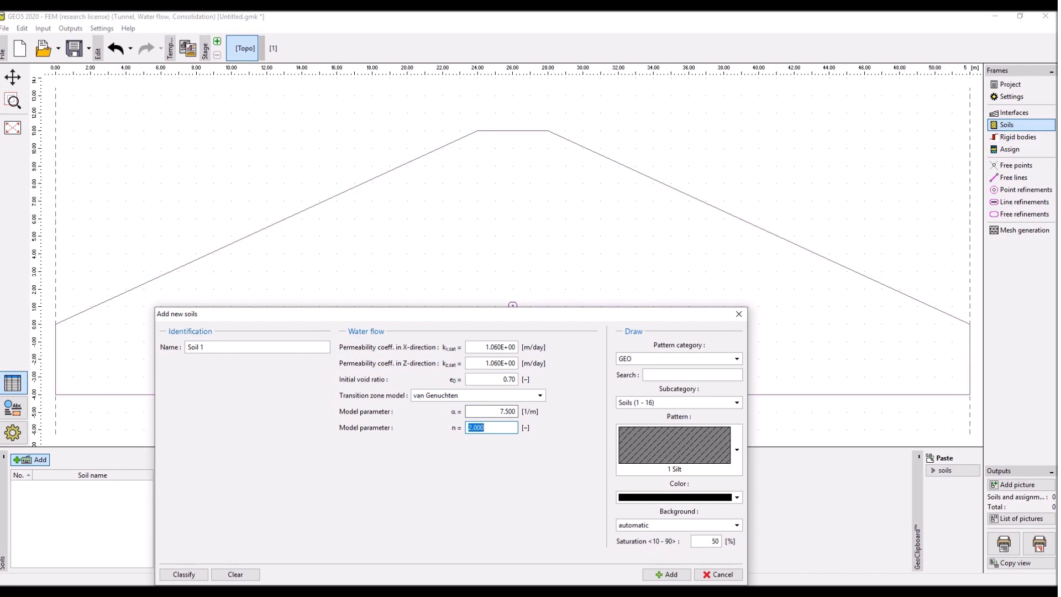
type("1.89")
left_click(687, 497)
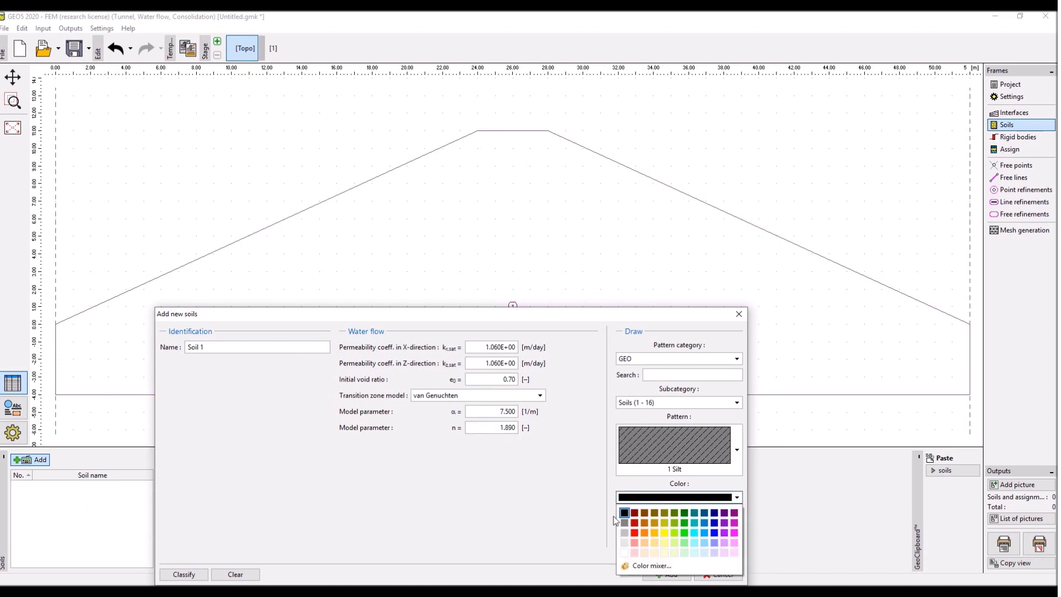
left_click(634, 513)
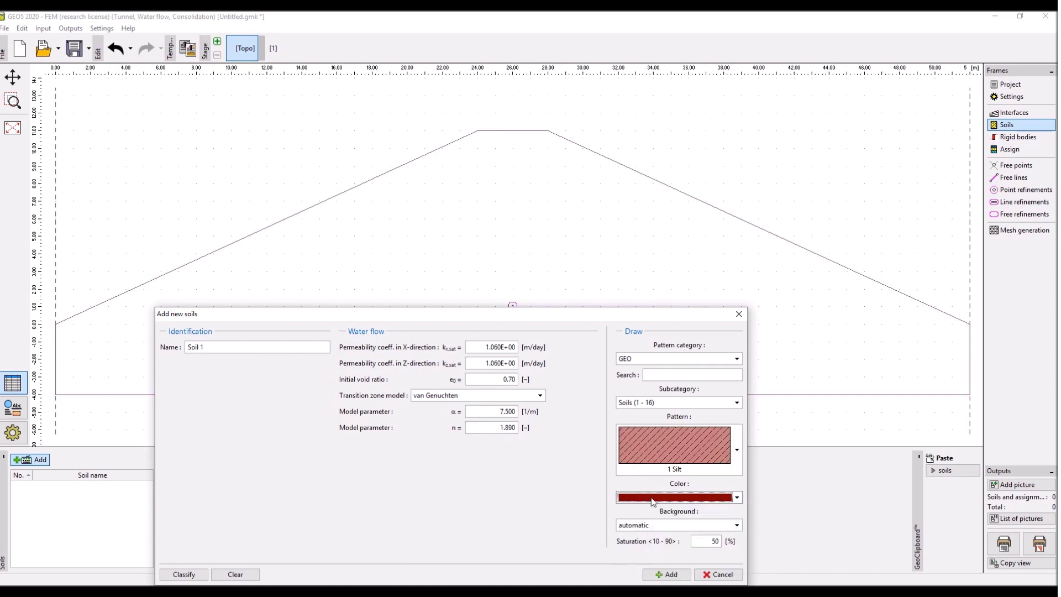
left_click(679, 577)
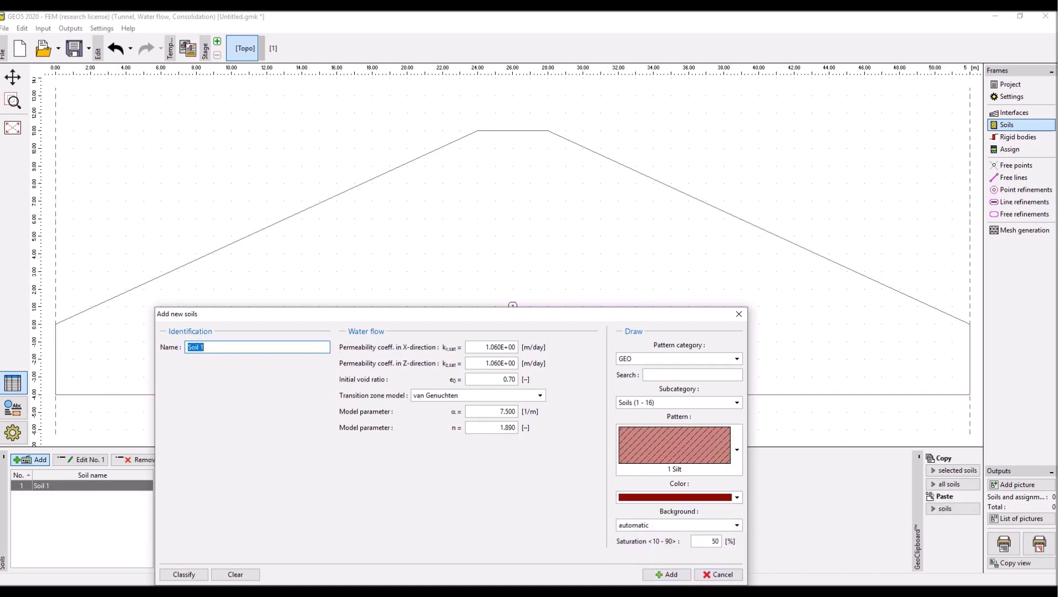
left_click(718, 574)
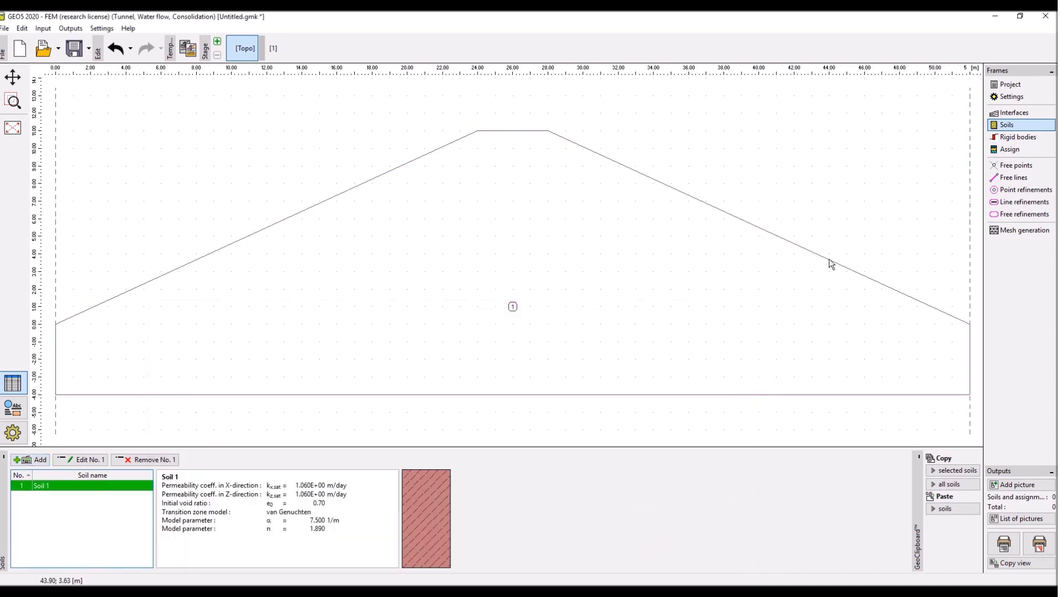
Assign Soil 1 to the dam region and generate a 1.00 m finite element mesh
left_click(1015, 137)
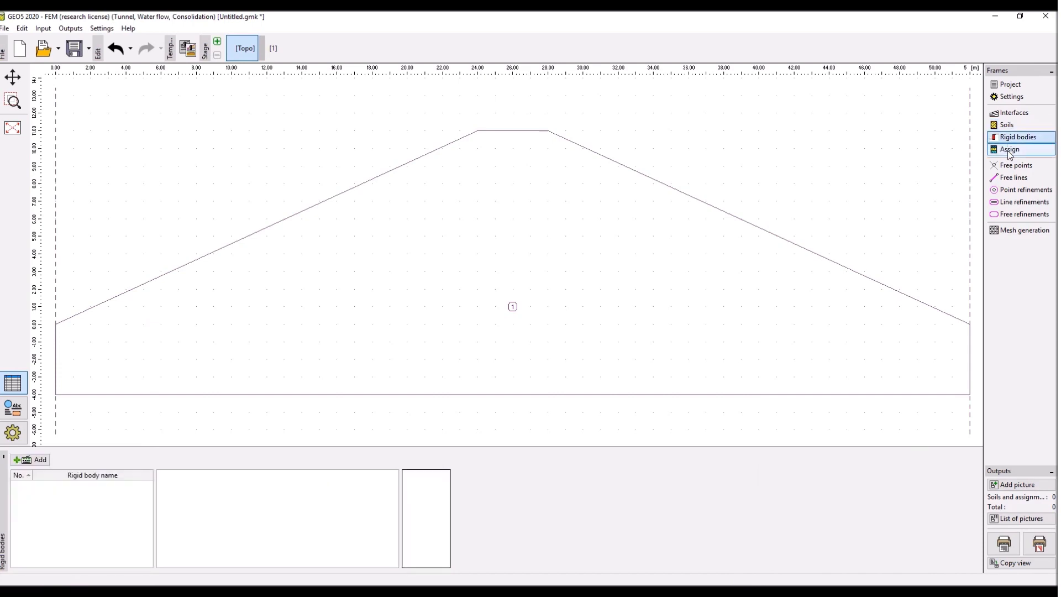
left_click(1007, 150)
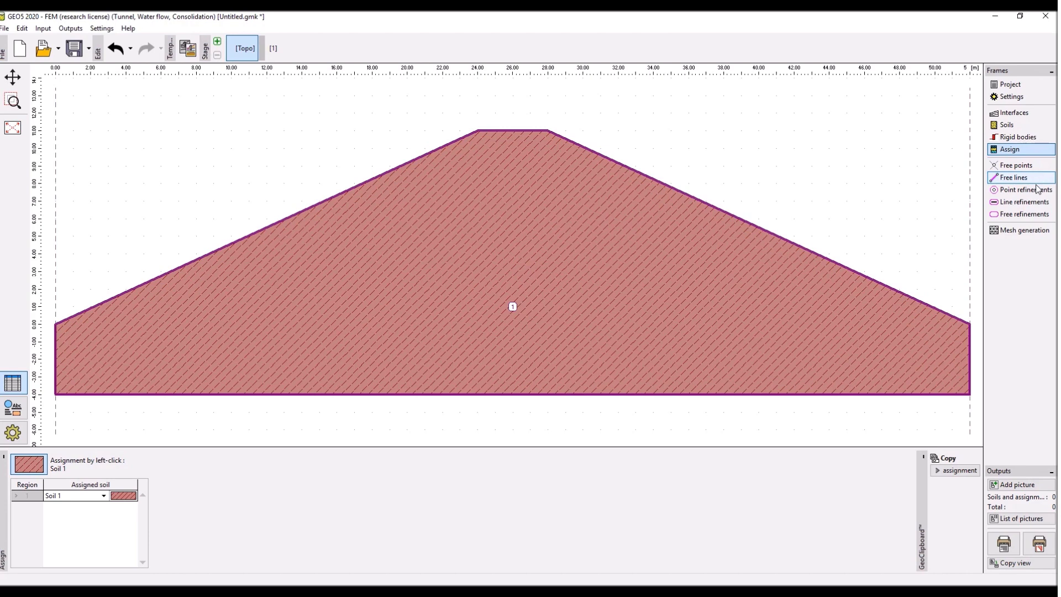
left_click(1025, 231)
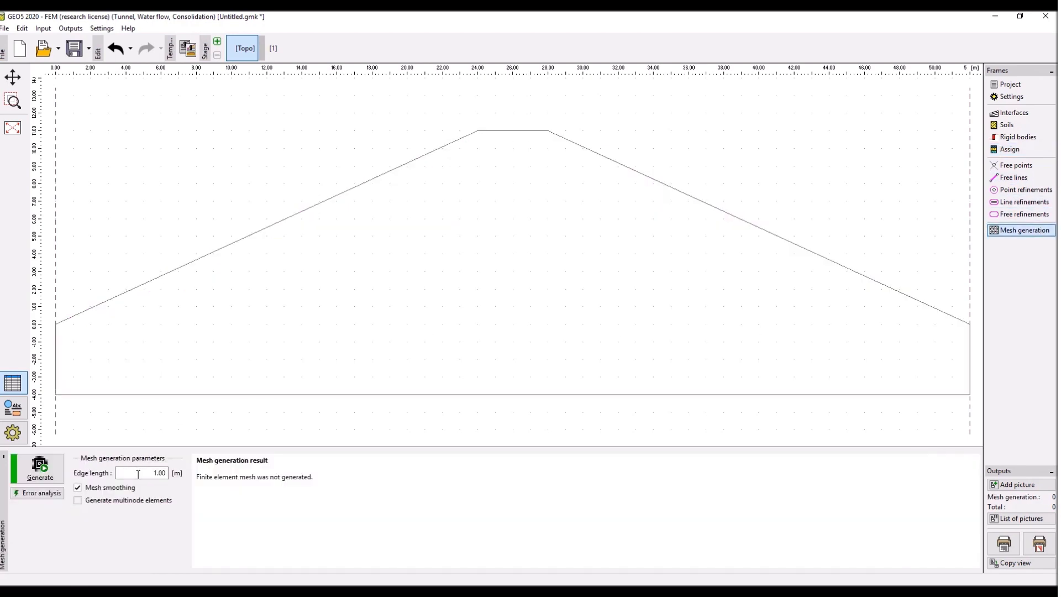
left_click(40, 471)
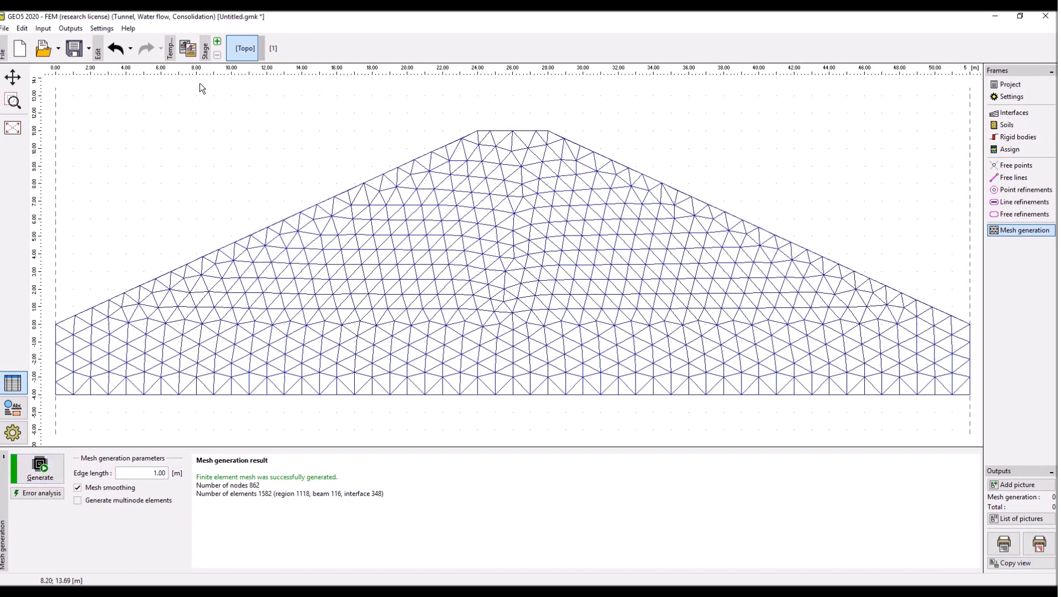
Switch to construction stage 1 on the stage bar
left_click(273, 48)
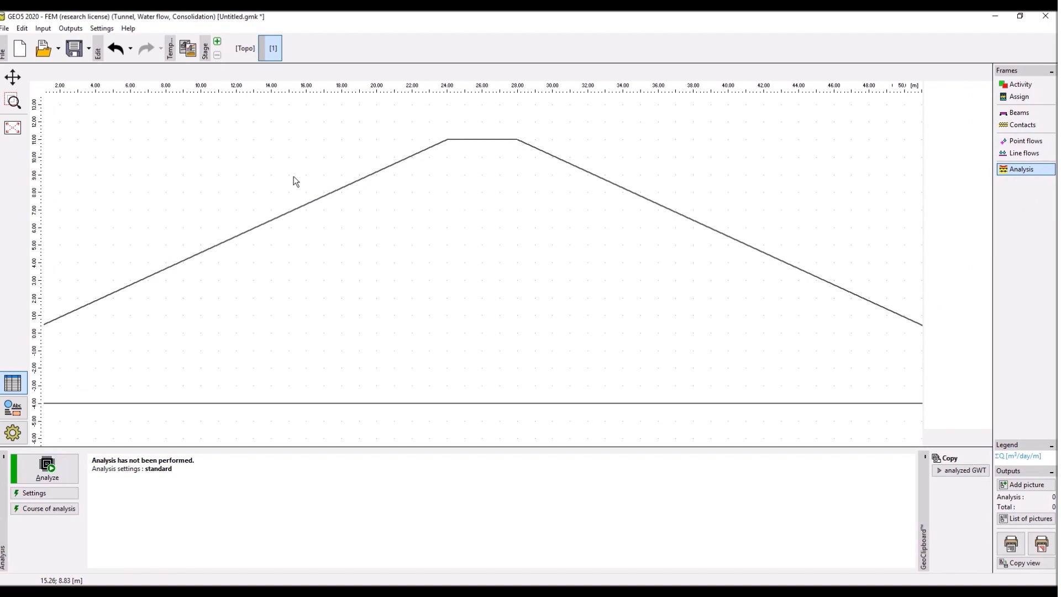
Check stage 1's active region and Soil 1 assignment, then view the six impermeable line flows
left_click_drag(325, 159, 323, 159)
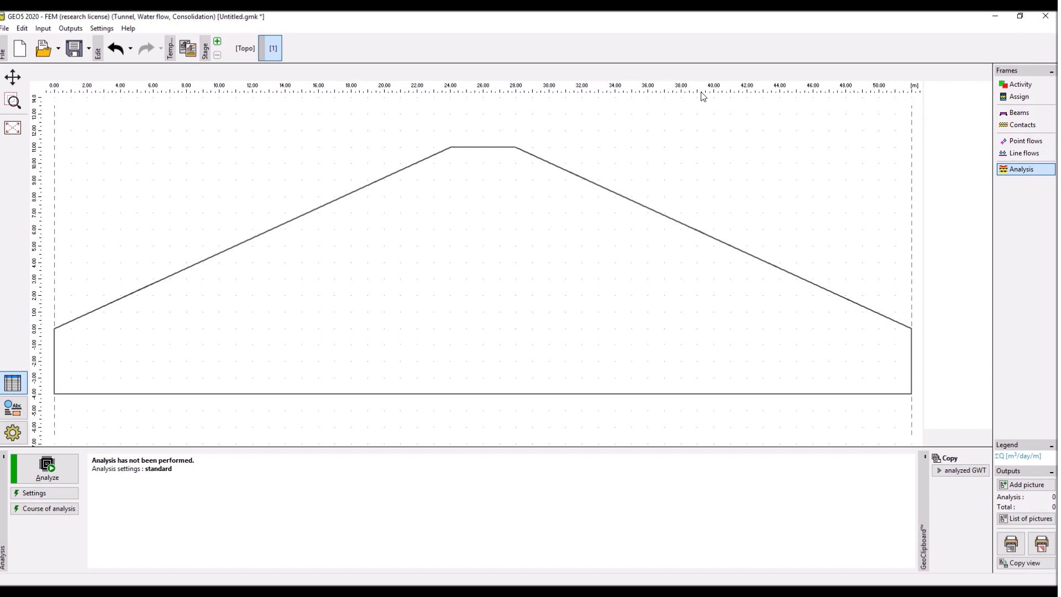
left_click(1015, 87)
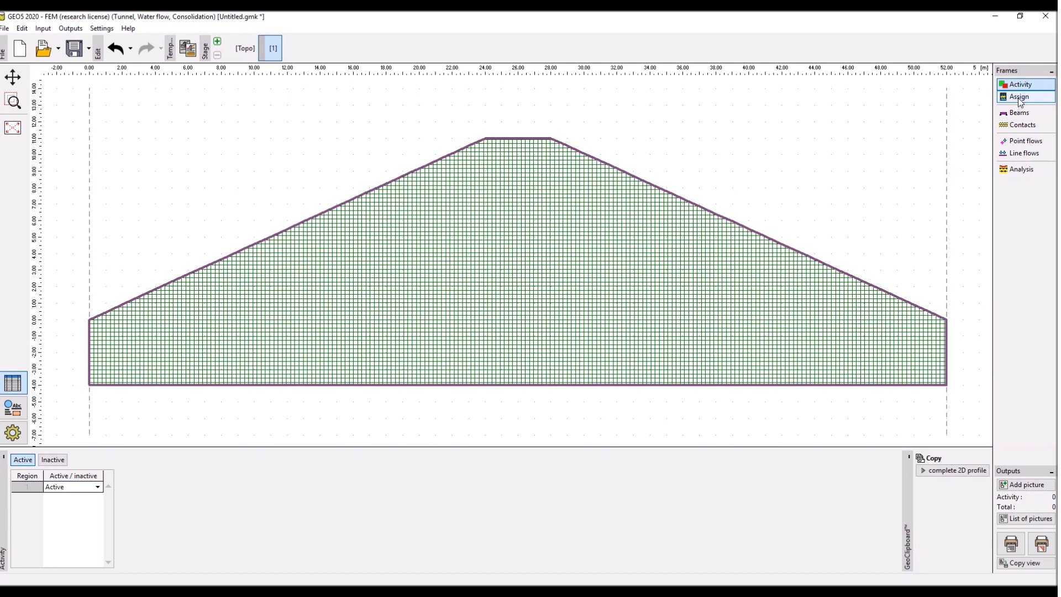
left_click(1017, 98)
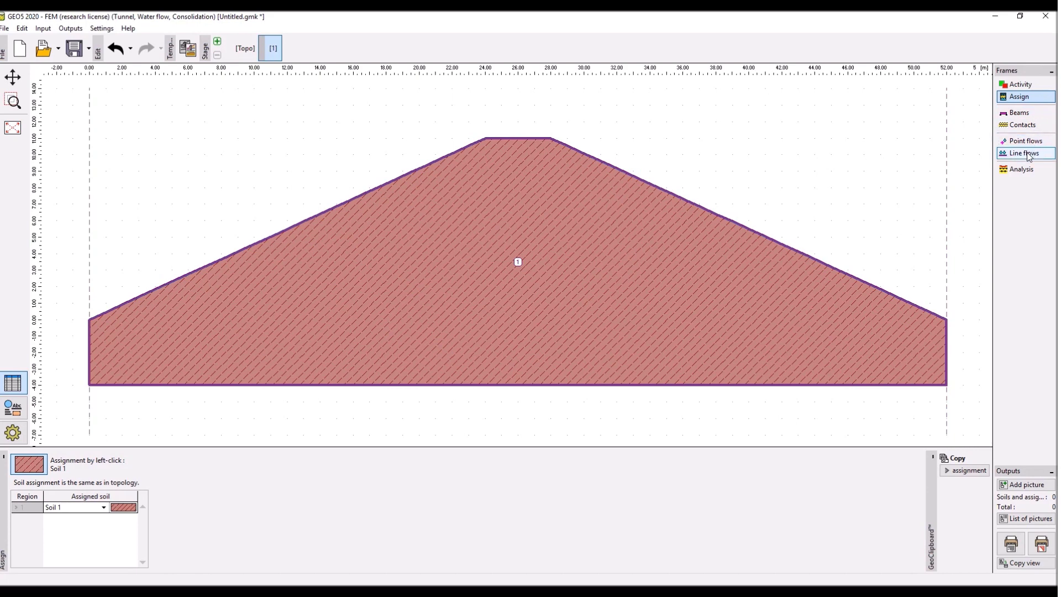
left_click(1030, 154)
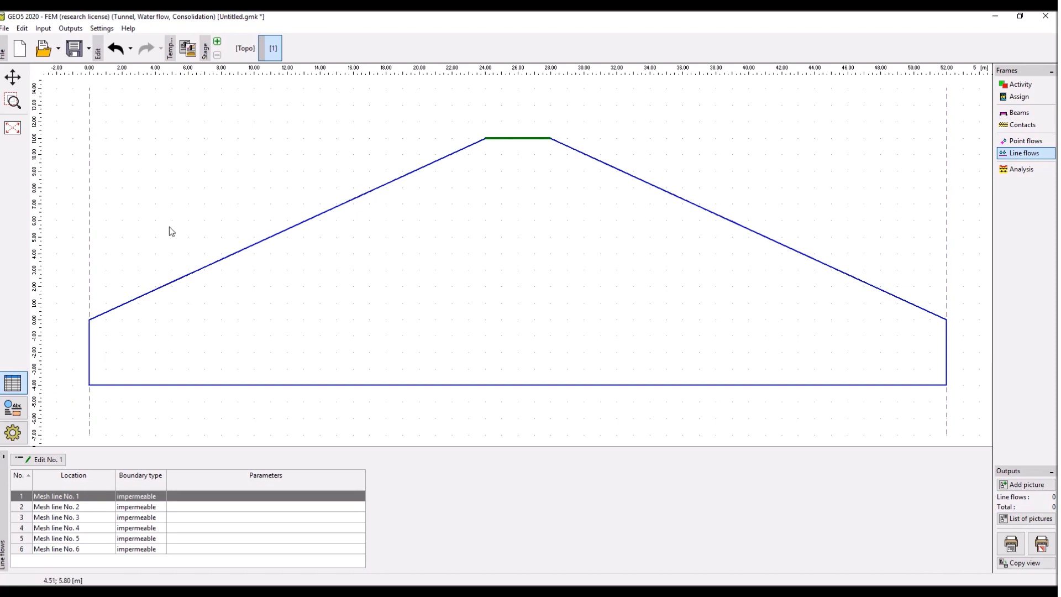
Make the left boundary and upstream slope pore pressure boundaries with zGWT 2 m
double_click(92, 359)
left_click(230, 361)
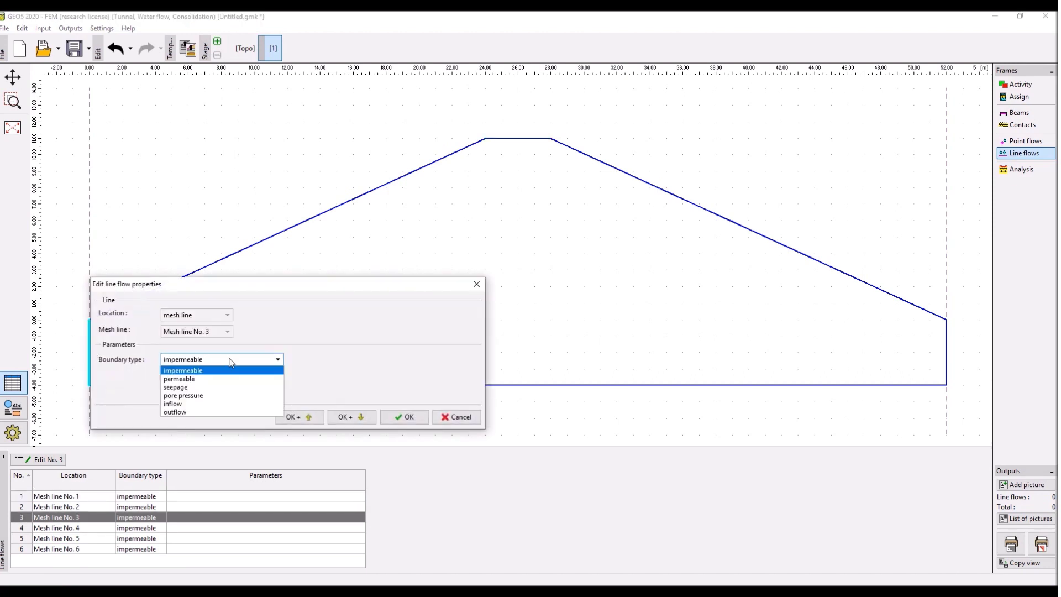
left_click(226, 396)
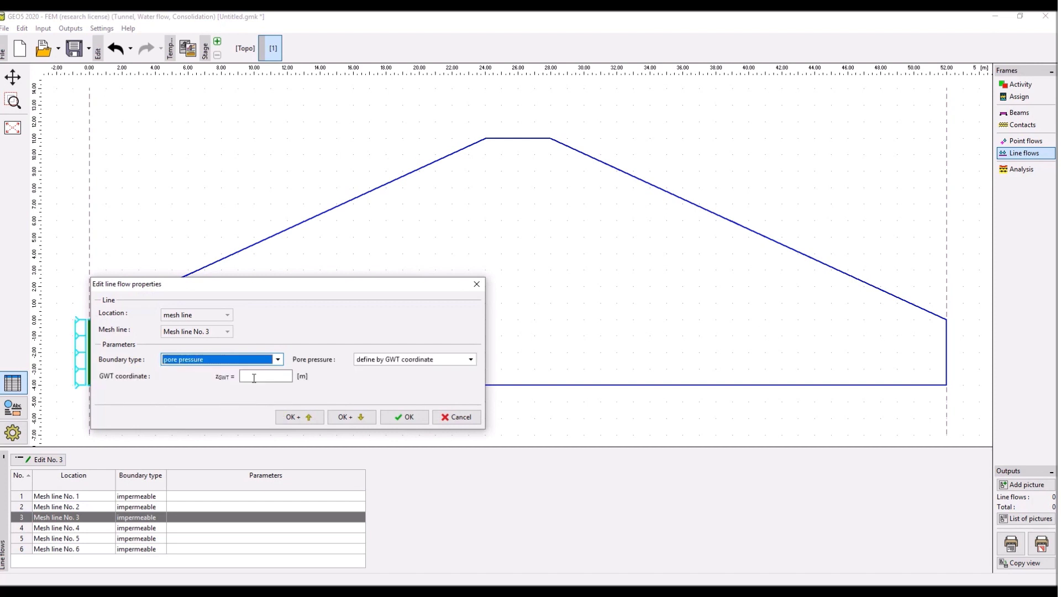
left_click(256, 377)
type("2")
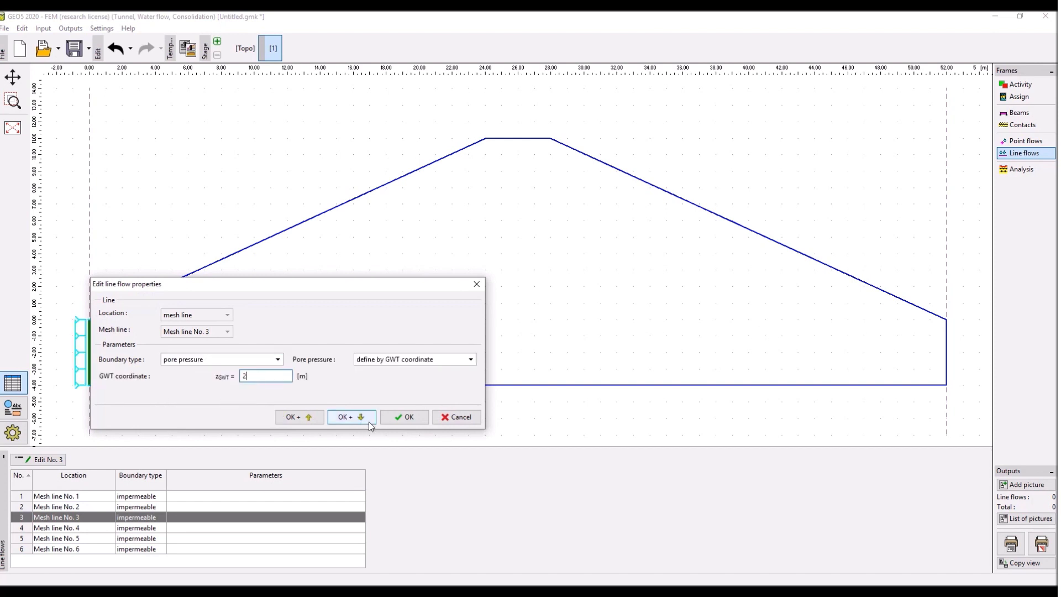
left_click(398, 418)
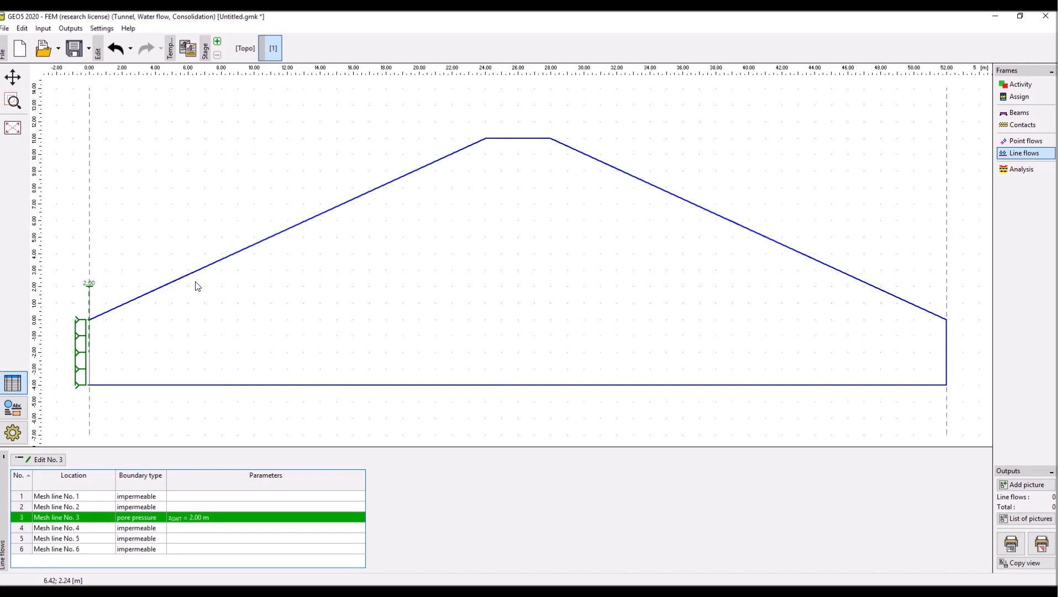
left_click(196, 276)
left_click(322, 395)
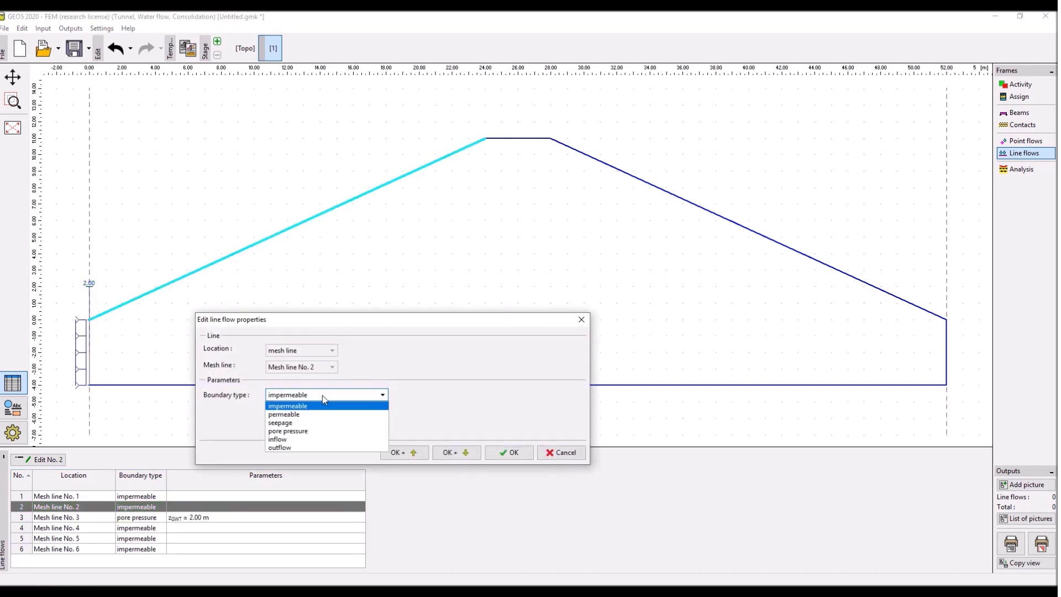
left_click(313, 432)
left_click(378, 412)
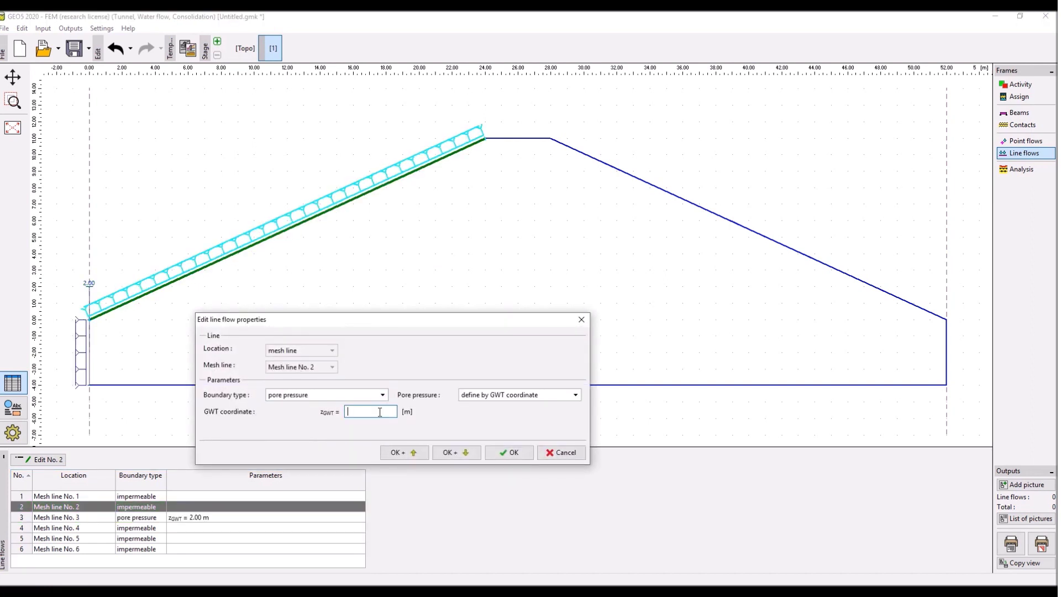
type("2")
left_click(509, 453)
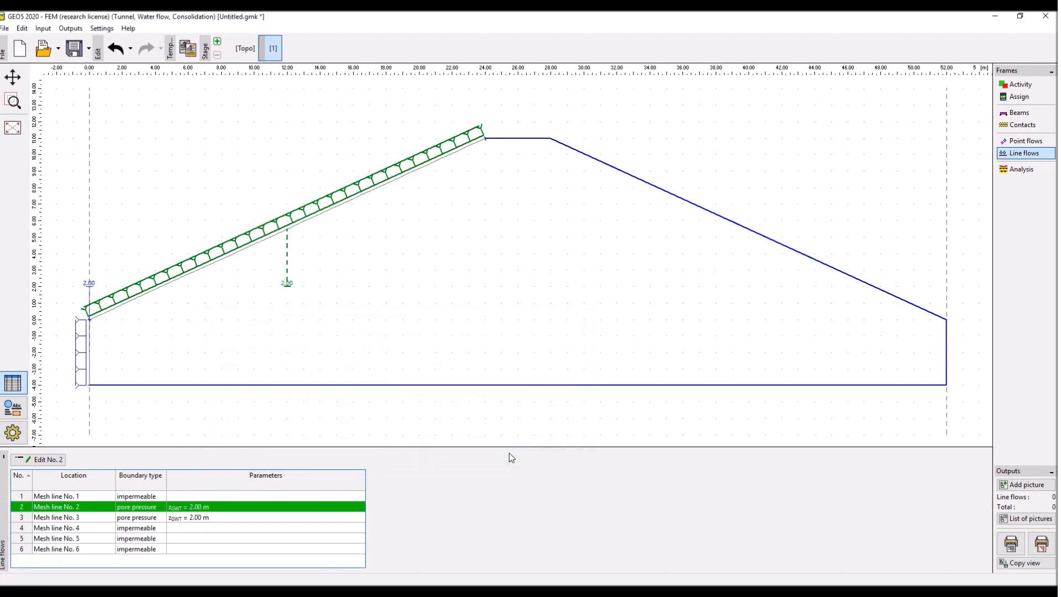
Make the right vertical boundary a pore pressure boundary with zGWT -1 m
left_click(946, 355)
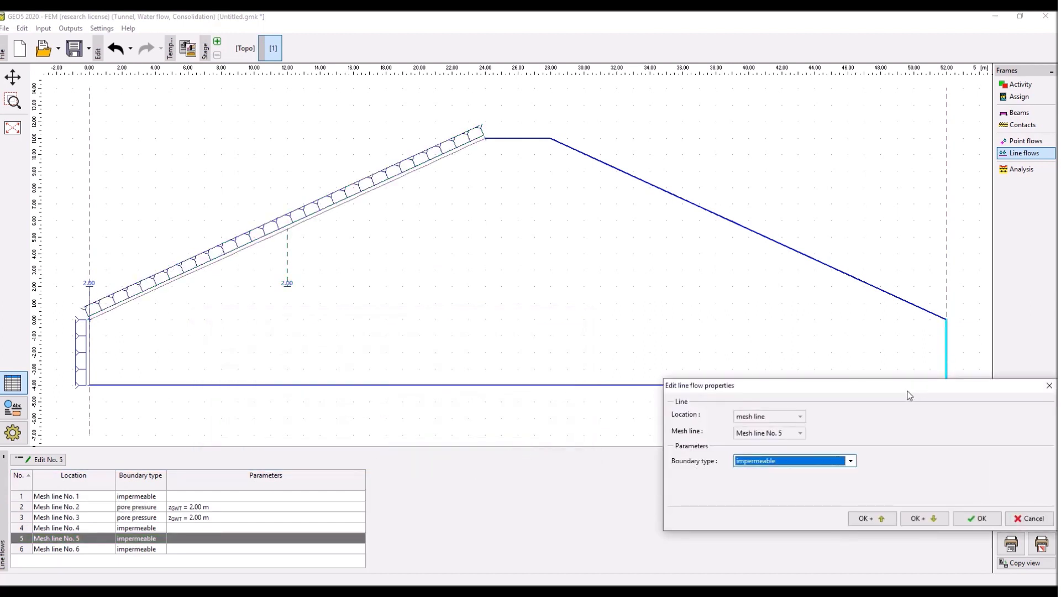
left_click(852, 463)
left_click(853, 495)
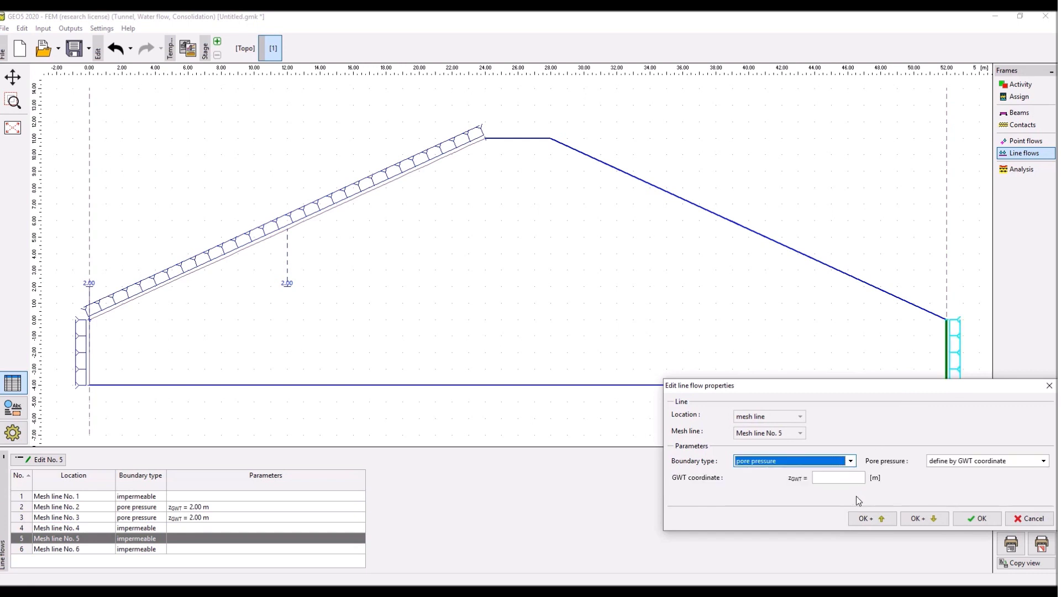
left_click(851, 478)
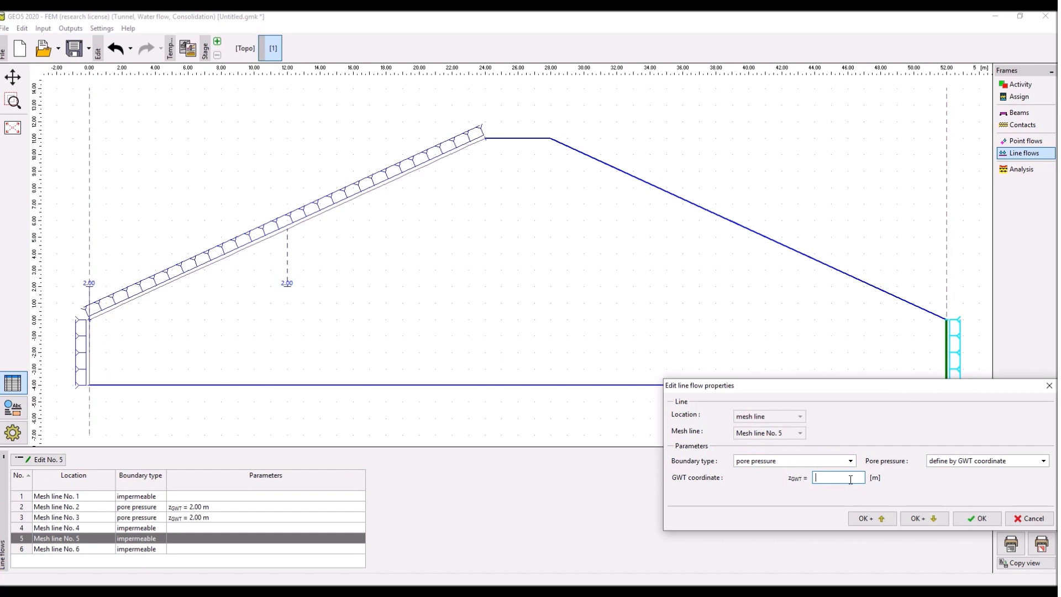
type("-1")
left_click(976, 518)
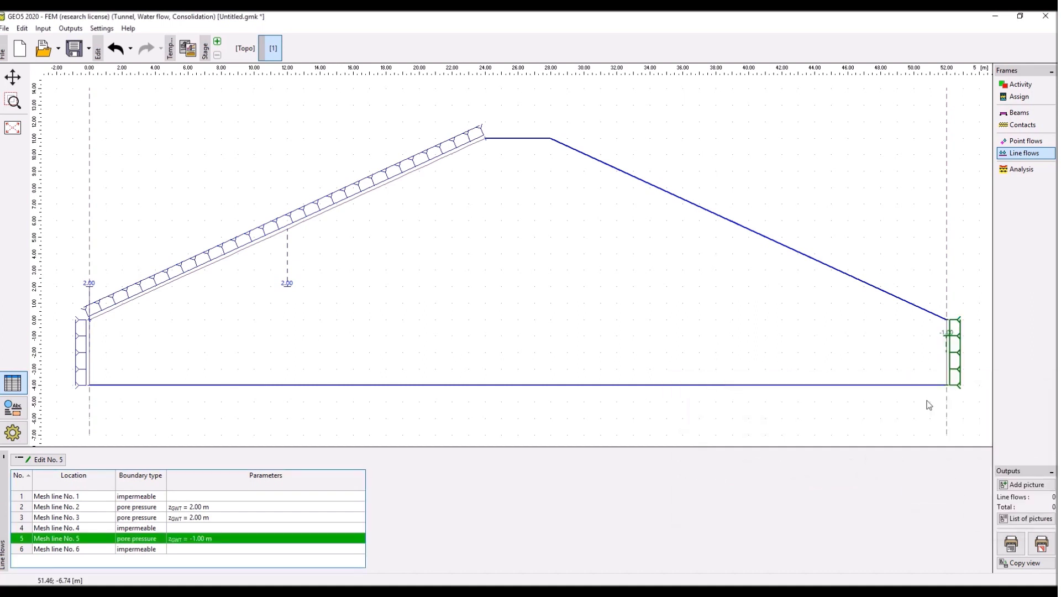
Set the downstream slope line's boundary type to seepage
left_click(902, 301)
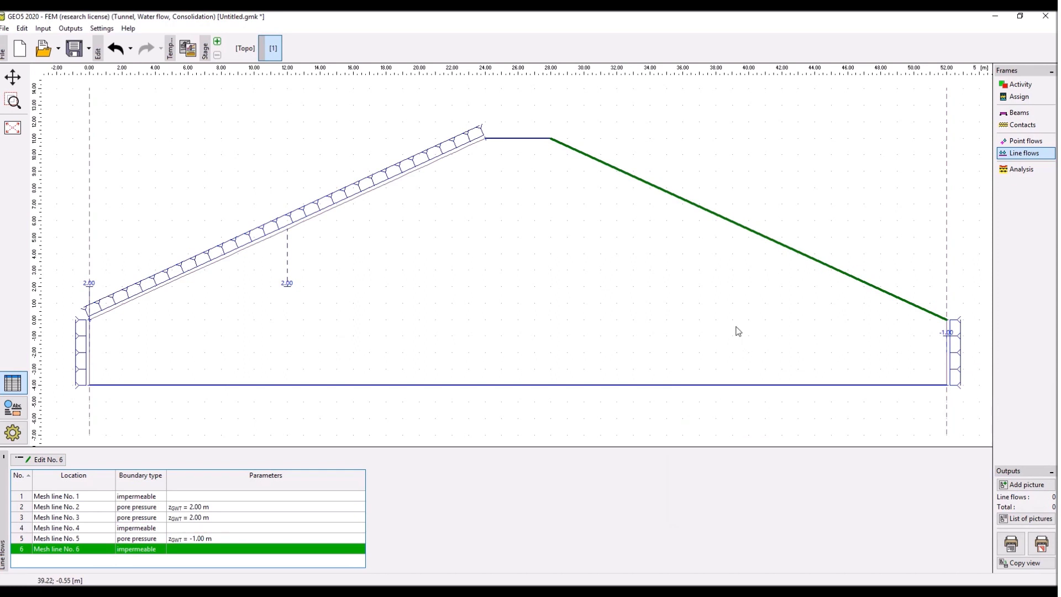
left_click(732, 231)
left_click(770, 394)
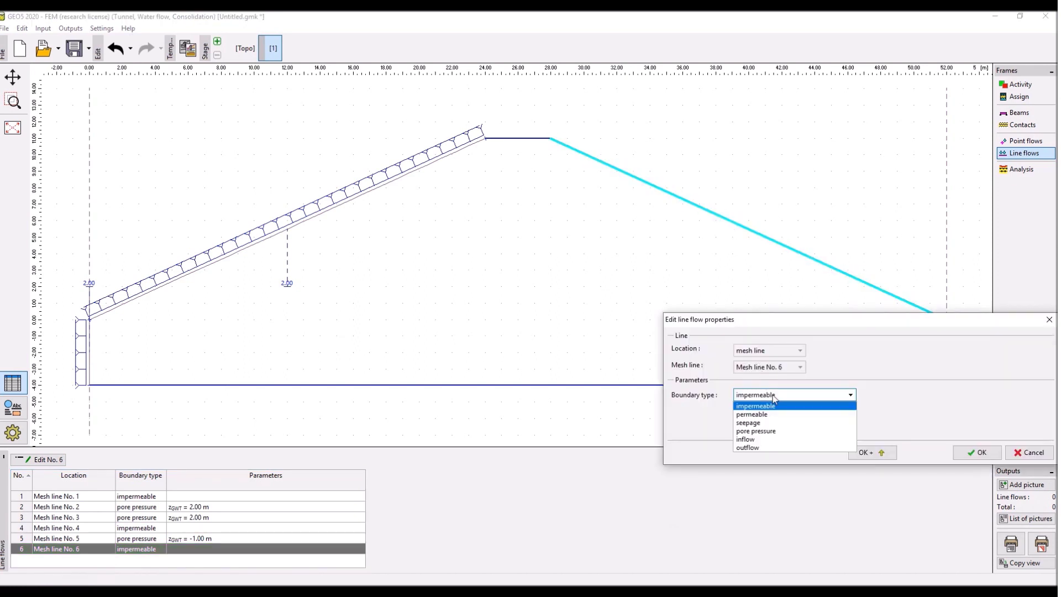
left_click(772, 425)
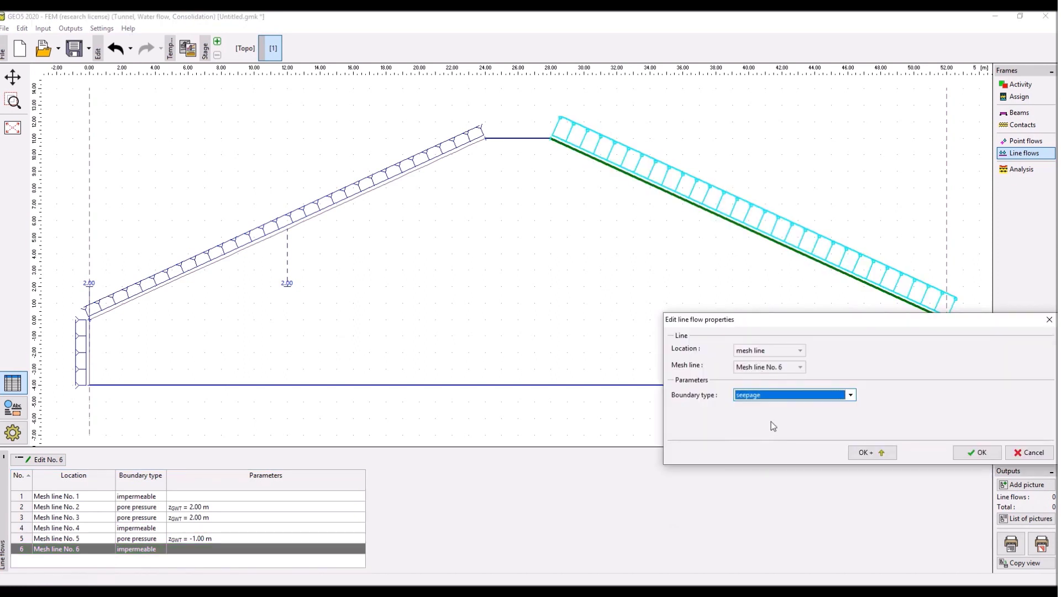
left_click(987, 457)
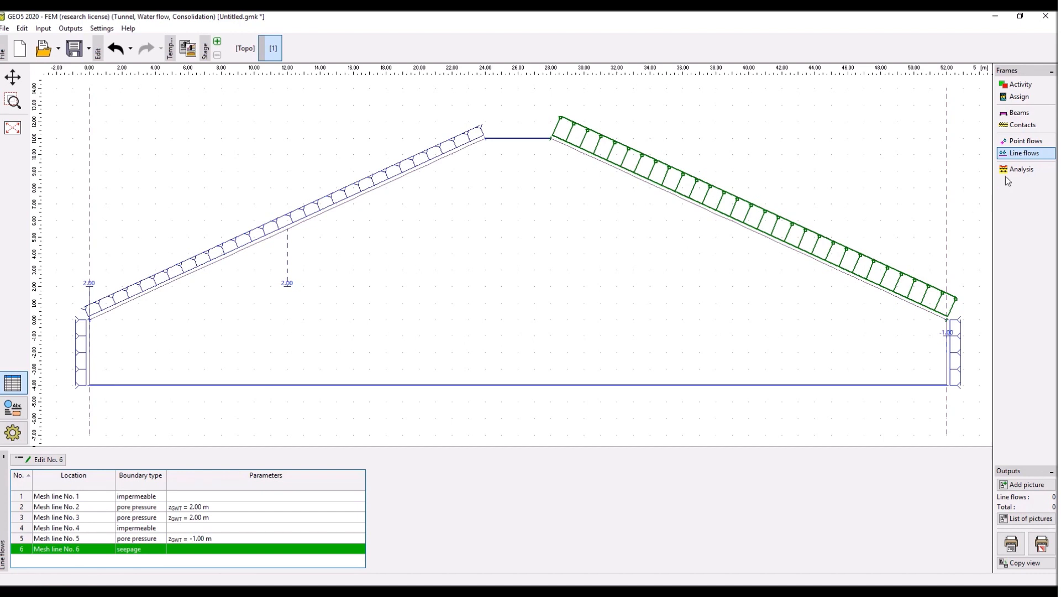
Analyze stage 1 steady-state seepage, giving pore pressures up to 60 kPa
left_click(1021, 169)
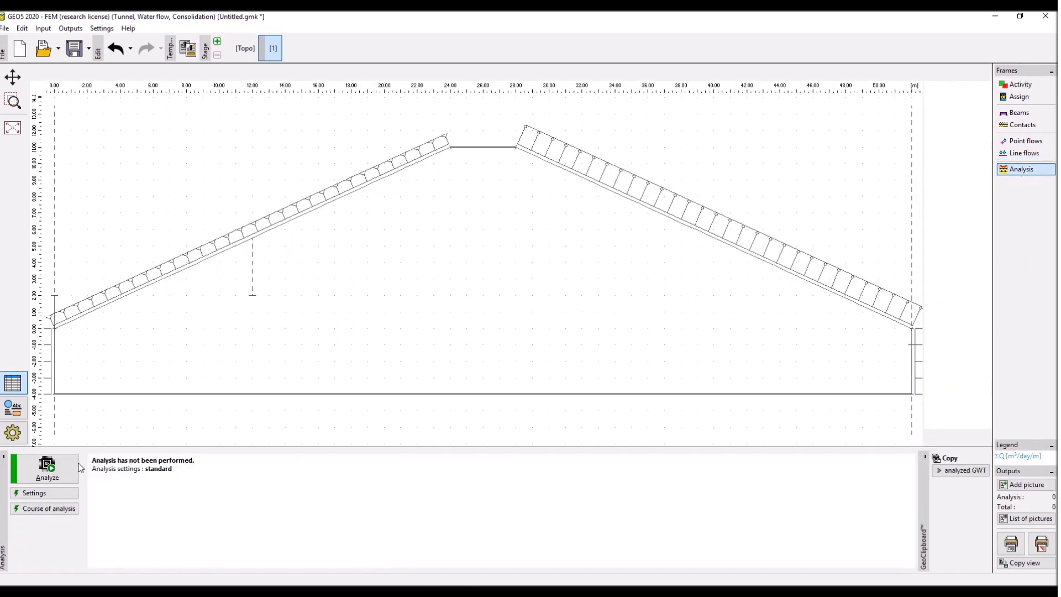
left_click(49, 466)
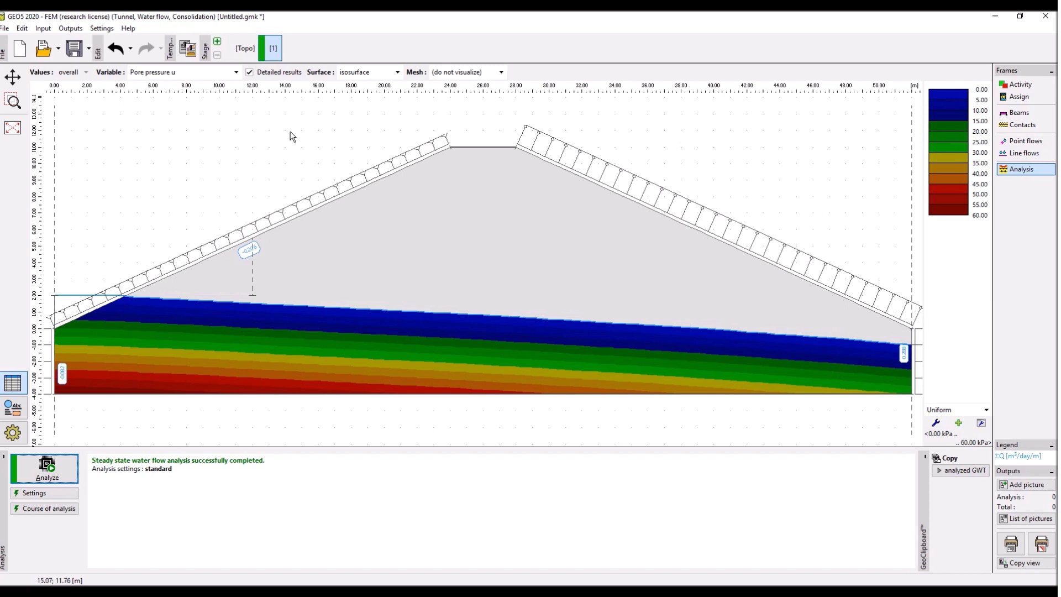
Plot the horizontal and vertical flow velocity and the degree of saturation results
left_click(219, 76)
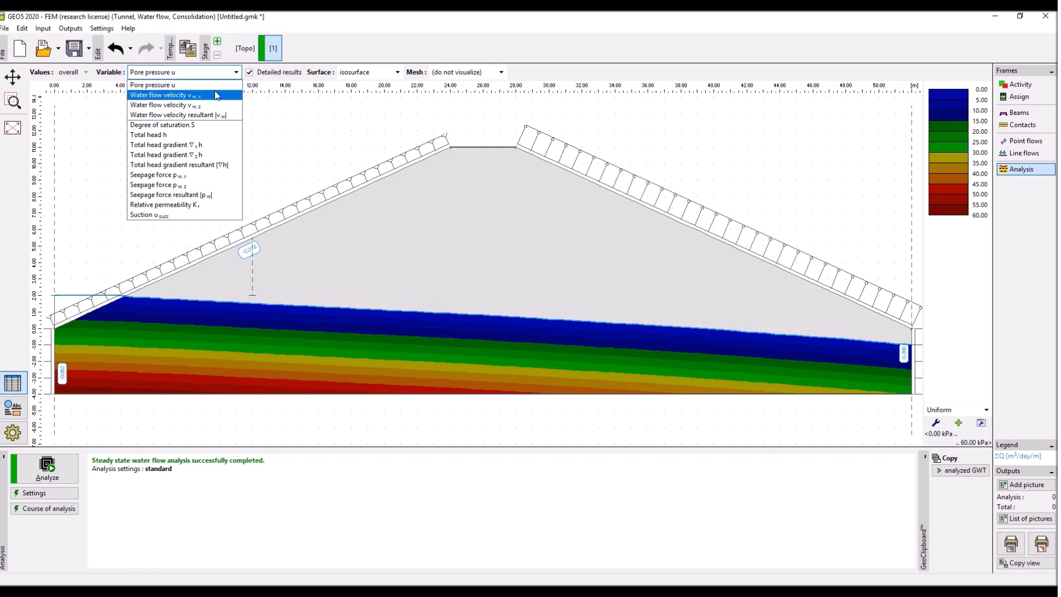
left_click(216, 95)
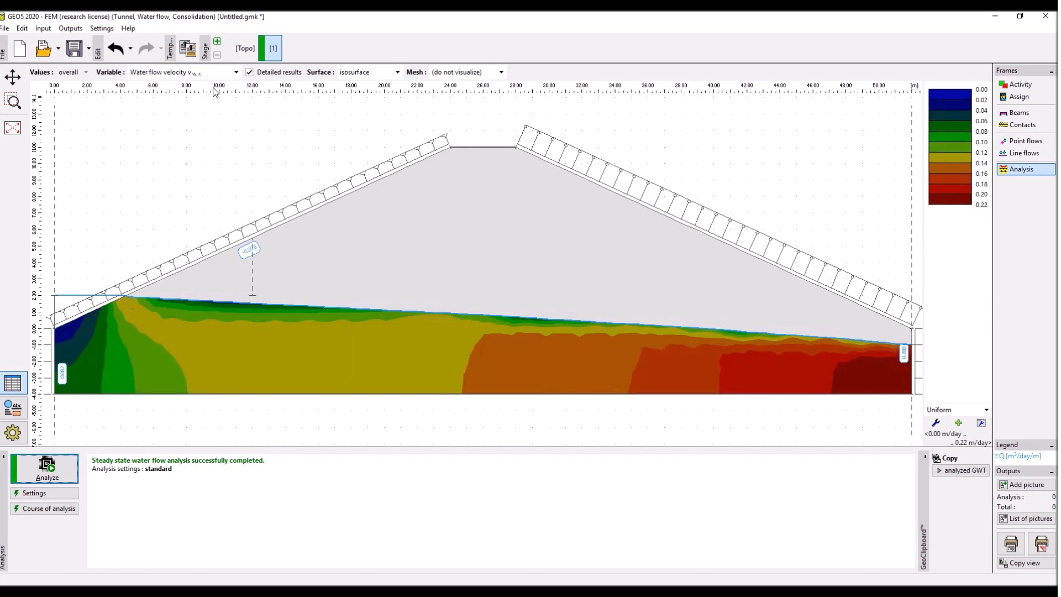
left_click(217, 76)
left_click(210, 104)
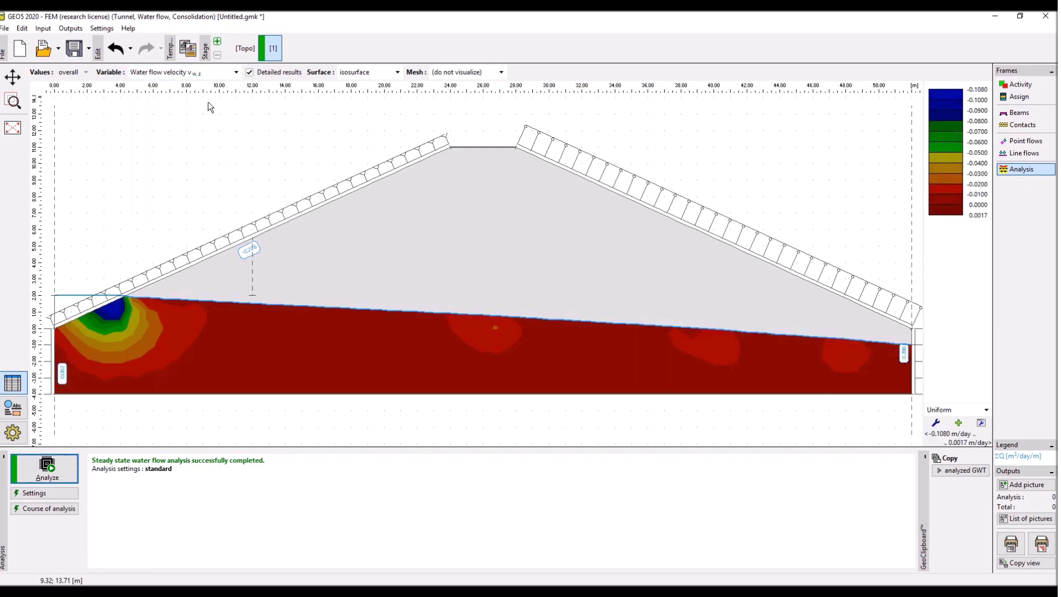
left_click(217, 75)
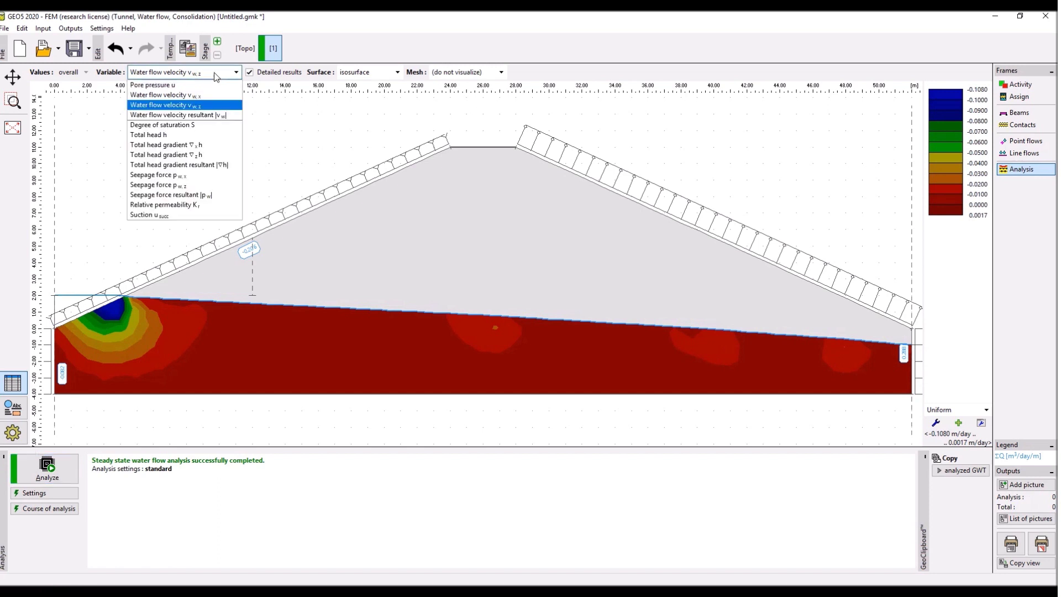
left_click(215, 125)
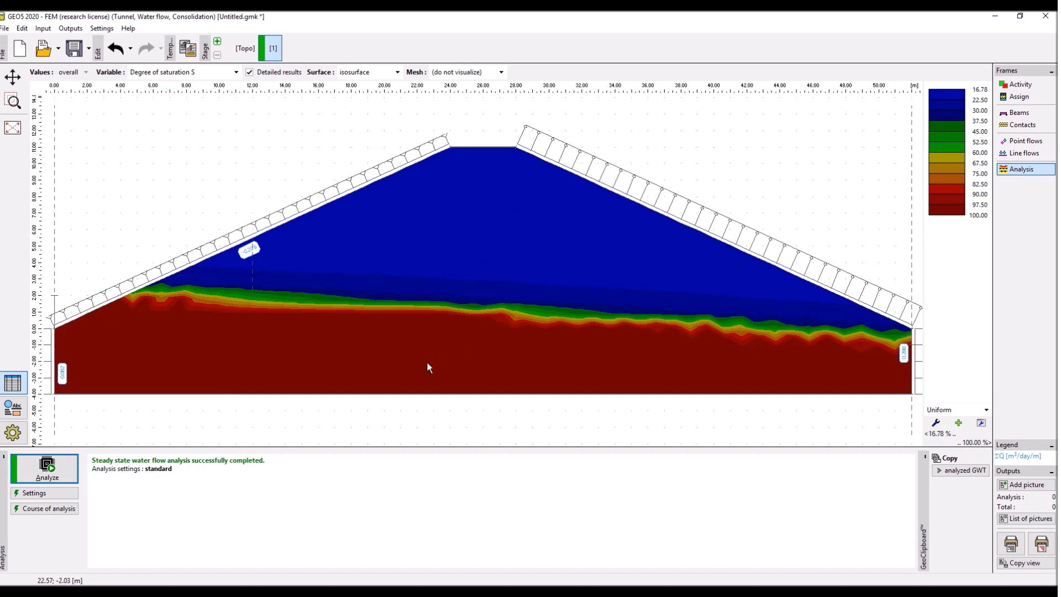
Show the suction and relative permeability Kr results, then add stage 2
left_click(231, 74)
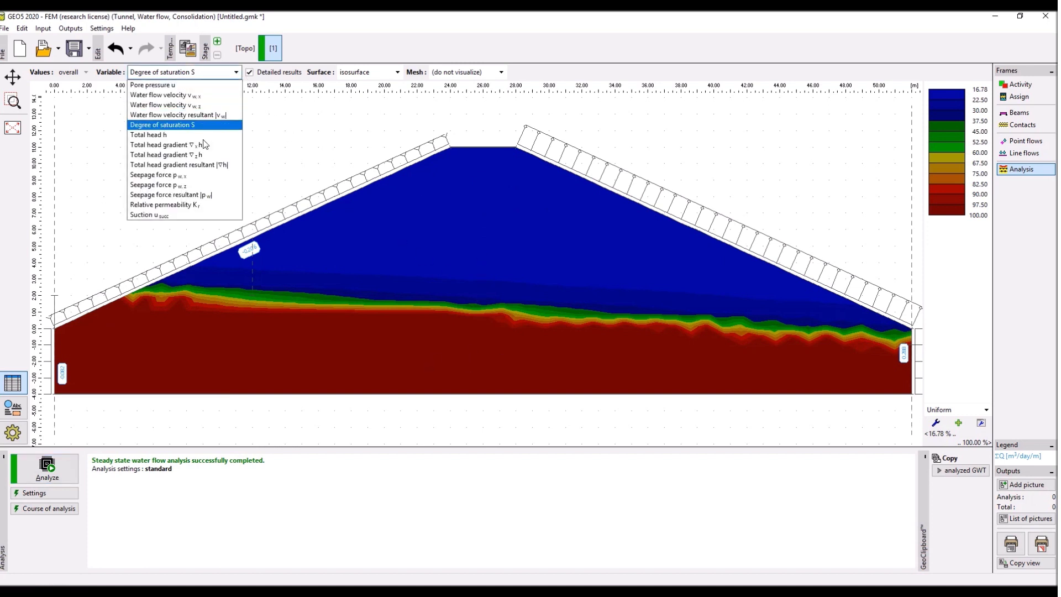
left_click(193, 219)
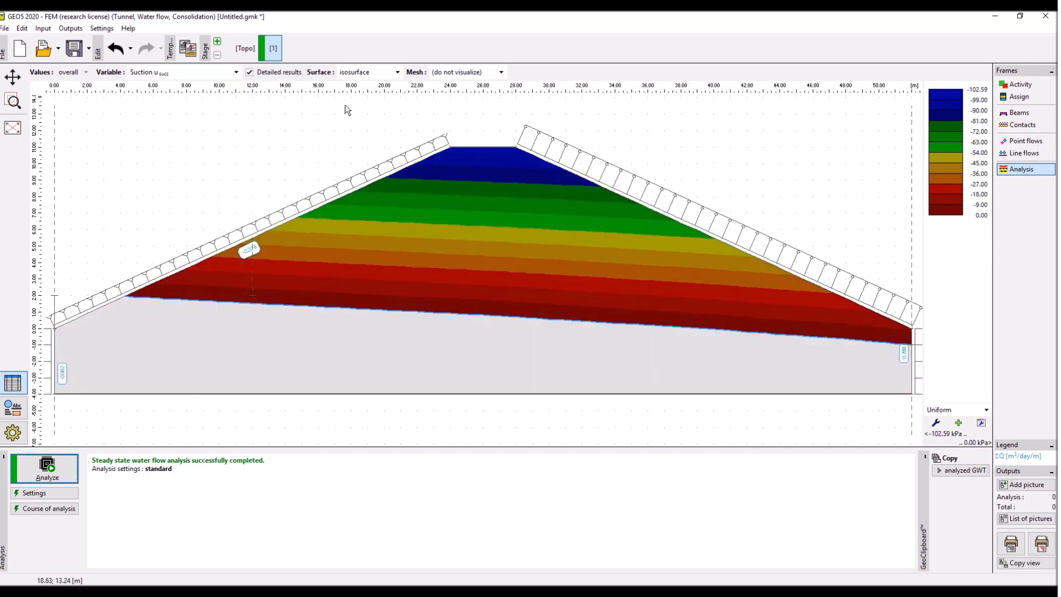
left_click(235, 72)
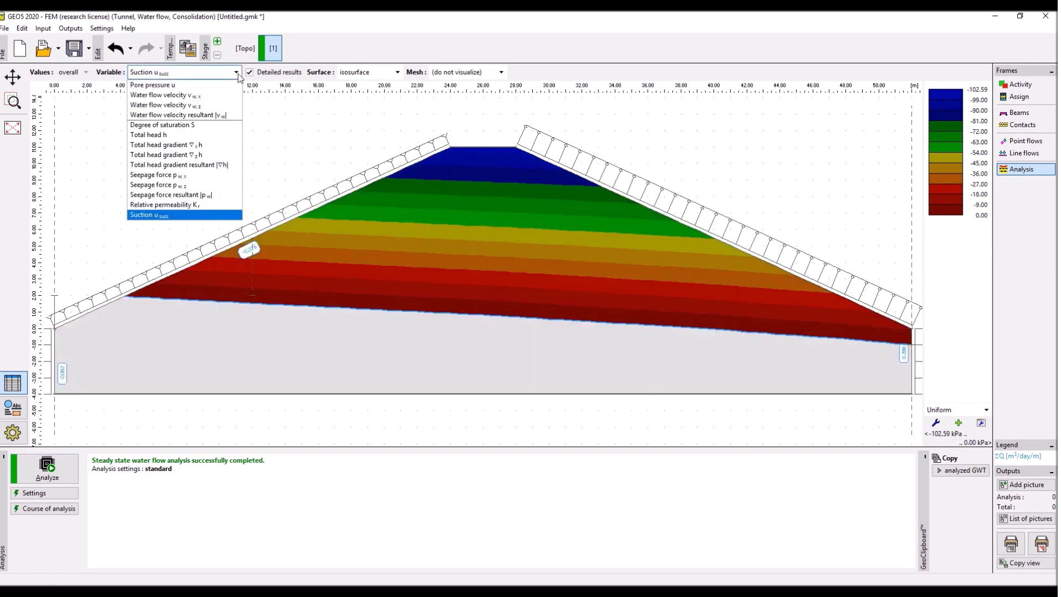
left_click(220, 204)
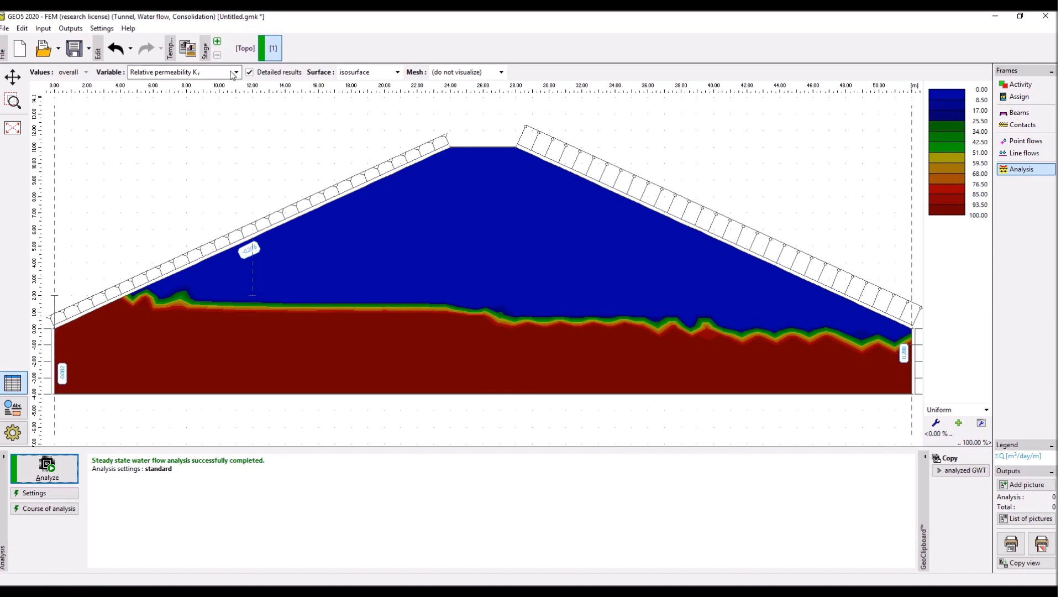
left_click(217, 41)
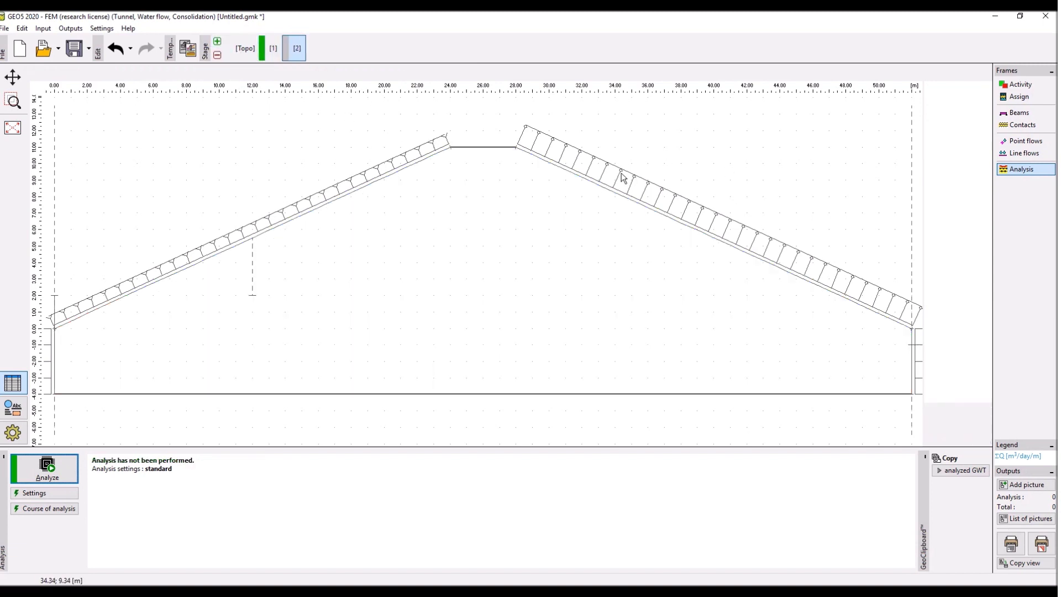
Change mesh line 3's flow parameters to a groundwater coordinate of 9.00 m
left_click(1027, 154)
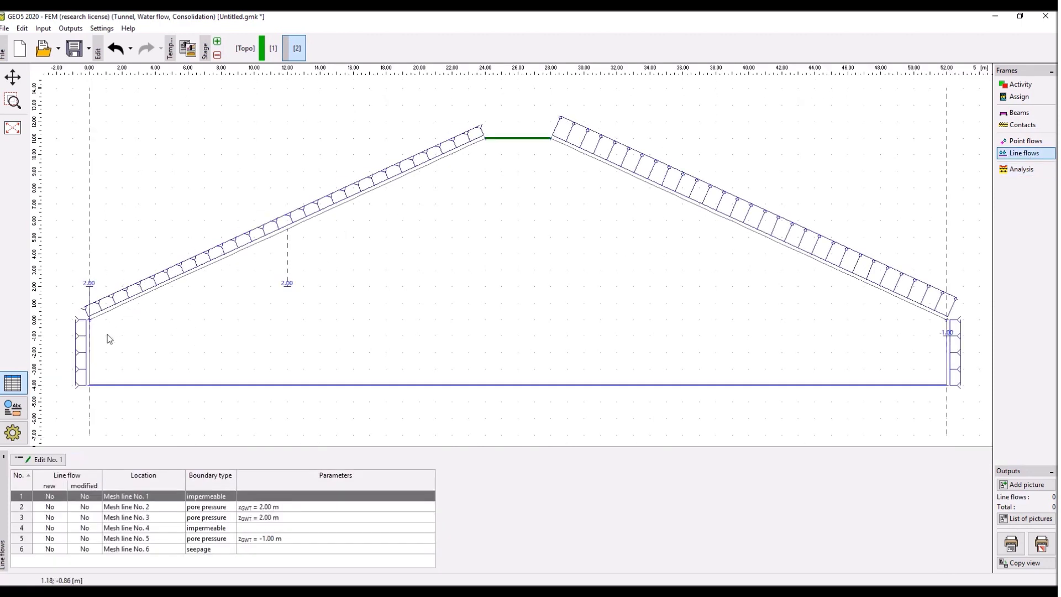
left_click(85, 348)
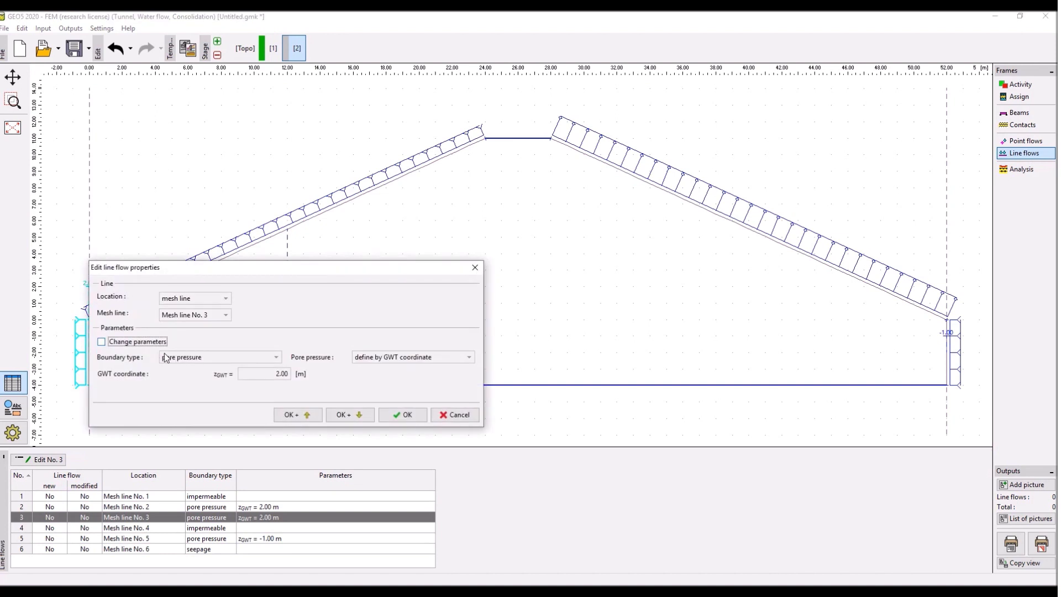
left_click(150, 343)
double_click(257, 373)
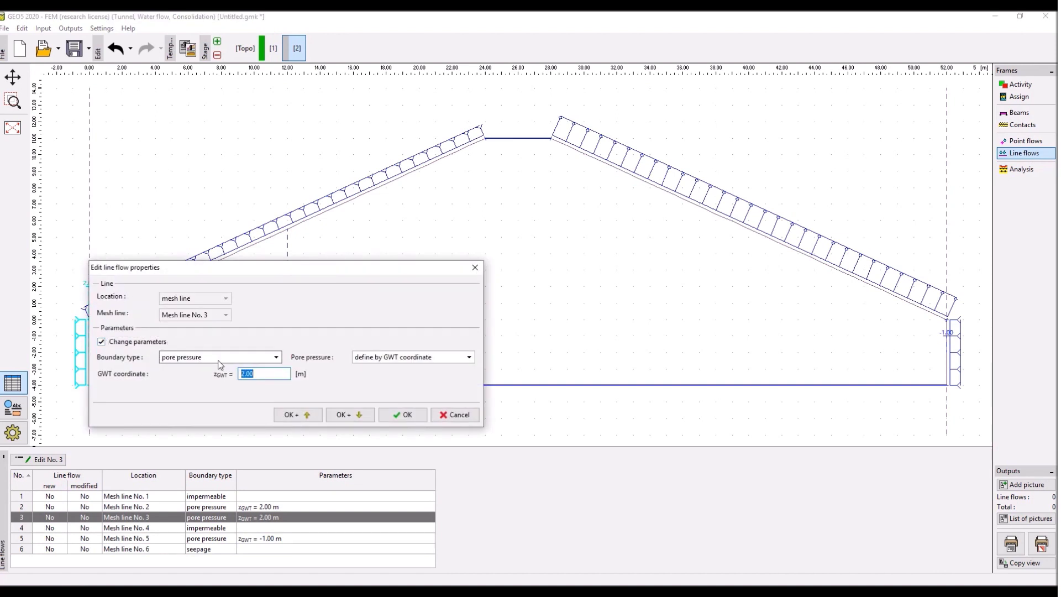
type("9")
left_click(409, 415)
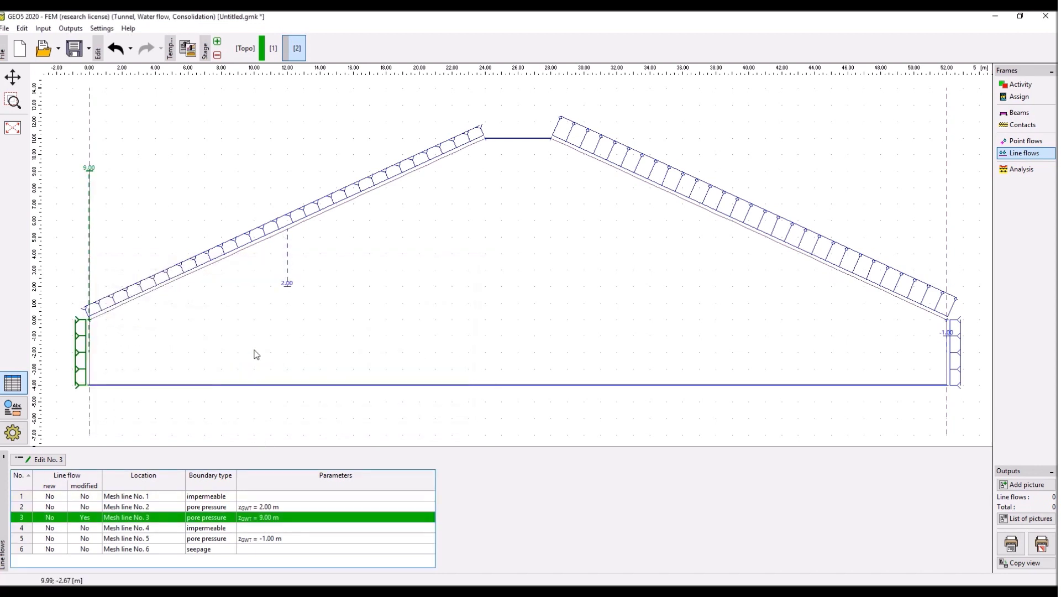
Change mesh line 2's upstream slope flow to a groundwater coordinate of 9.00 m
left_click(260, 237)
left_click(310, 394)
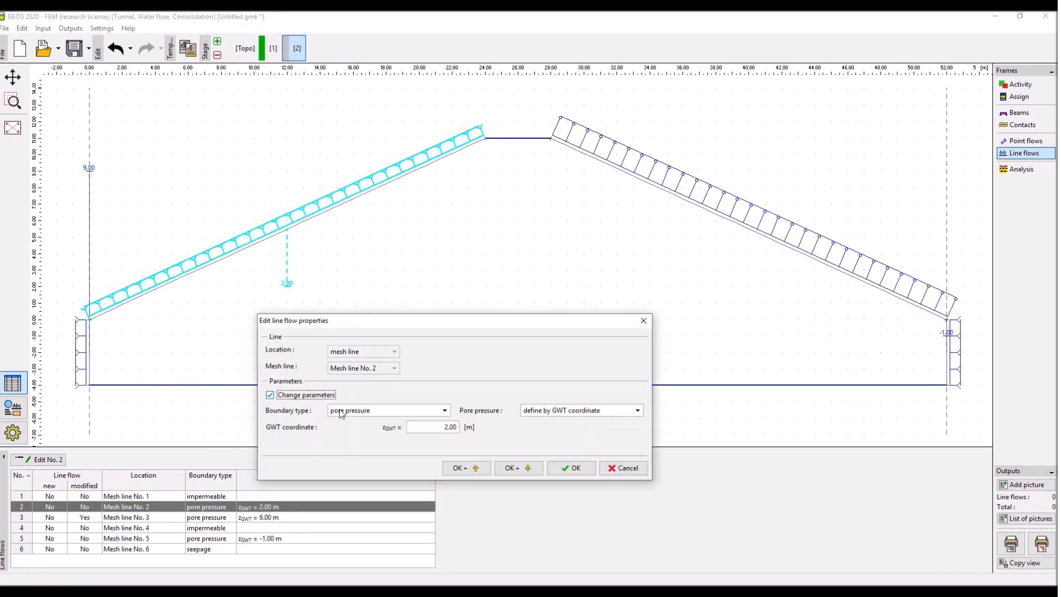
double_click(430, 426)
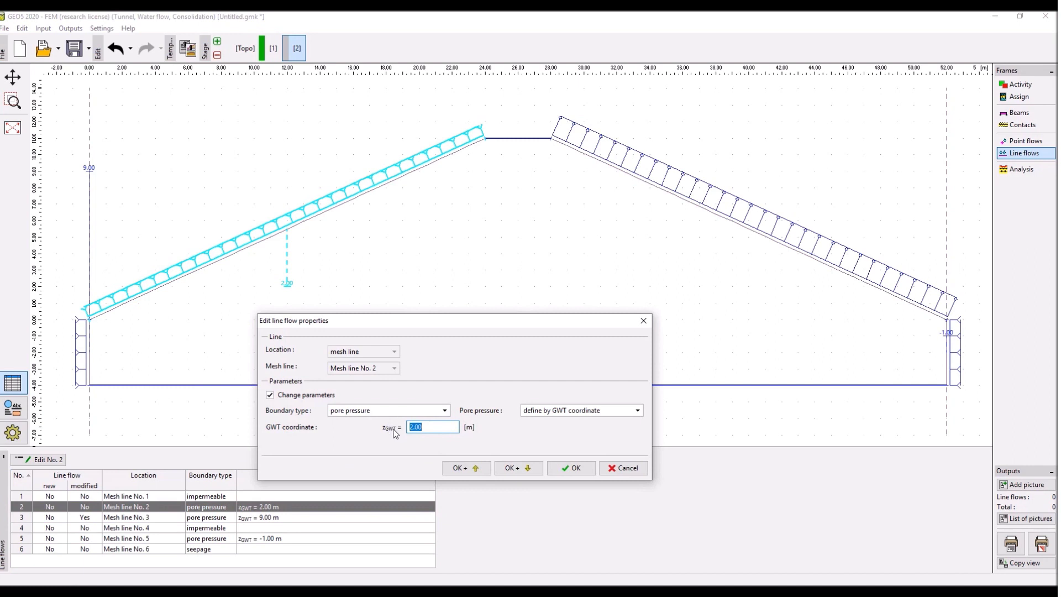
type("9")
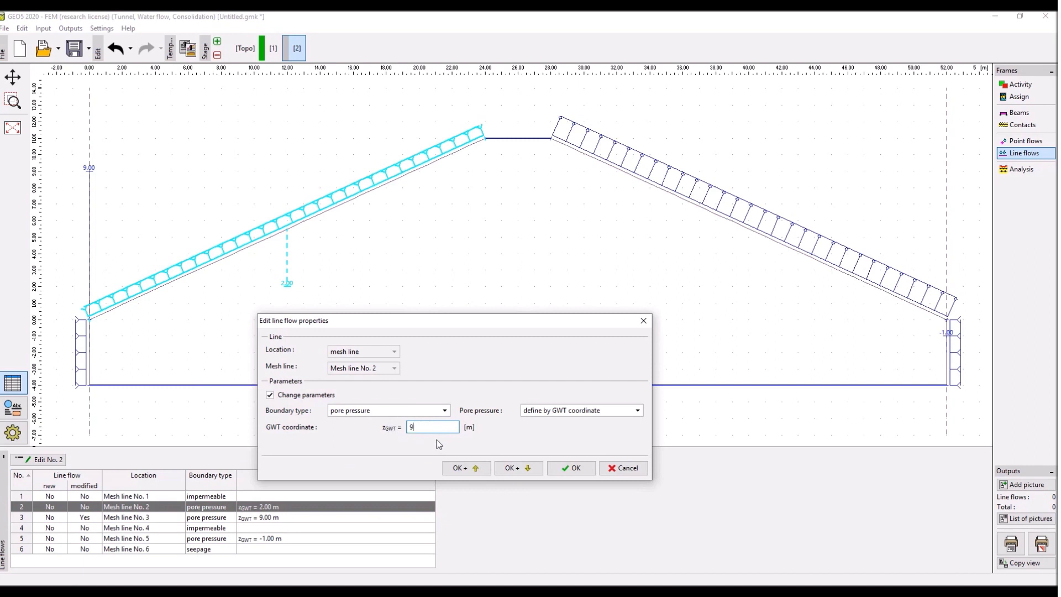
left_click(577, 469)
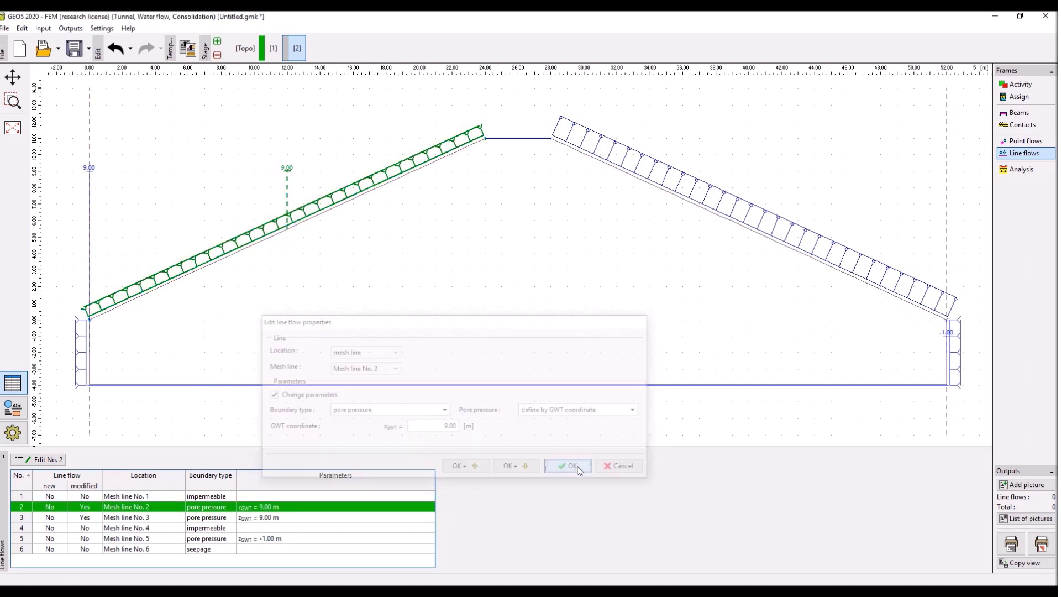
left_click(1006, 168)
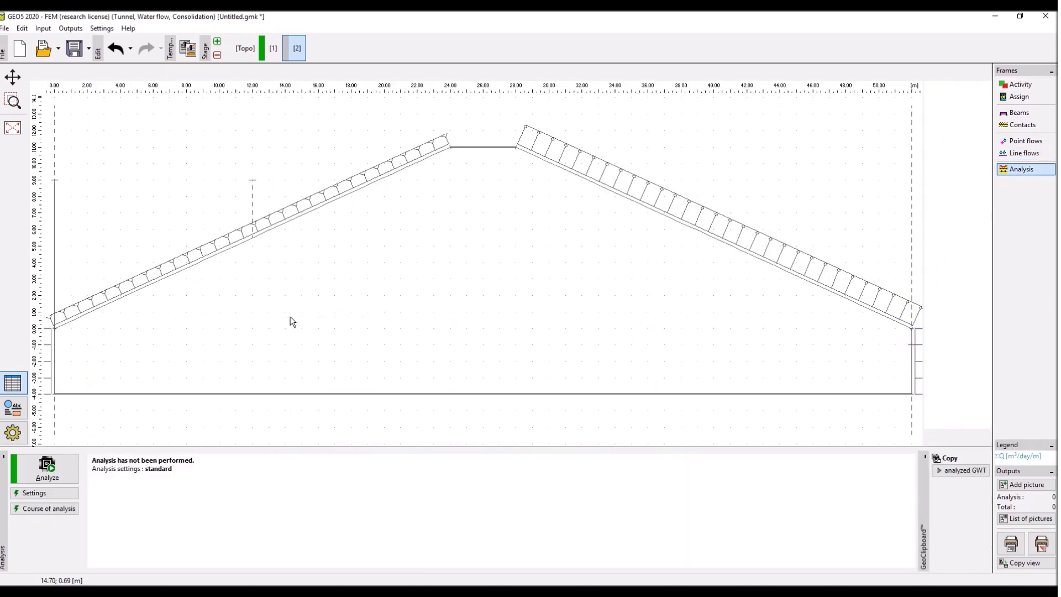
Run the stage 2 seepage analysis and show pore pressures up to 130 kPa
left_click(48, 468)
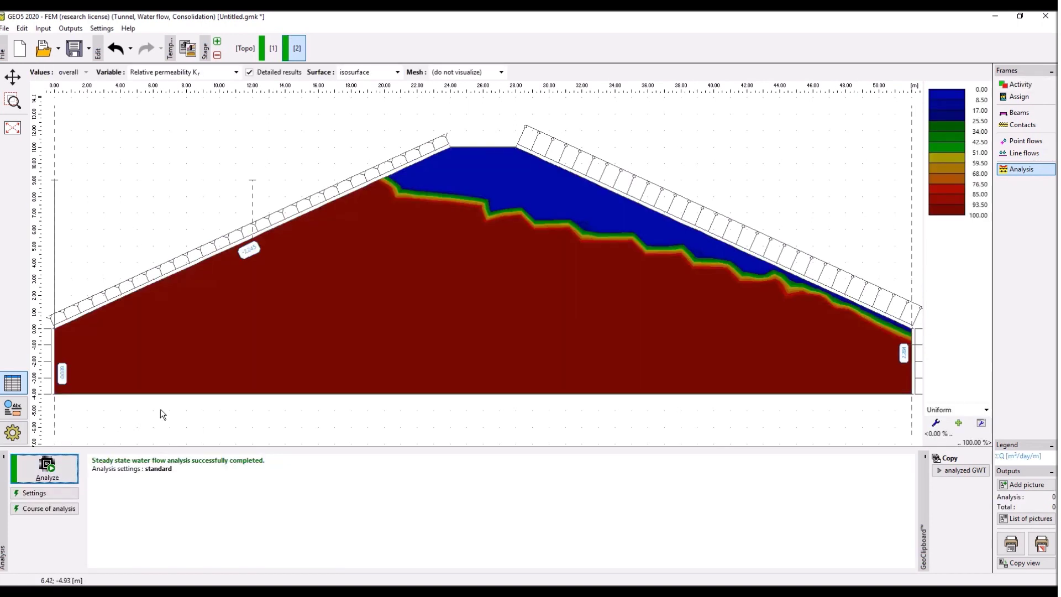
left_click(197, 72)
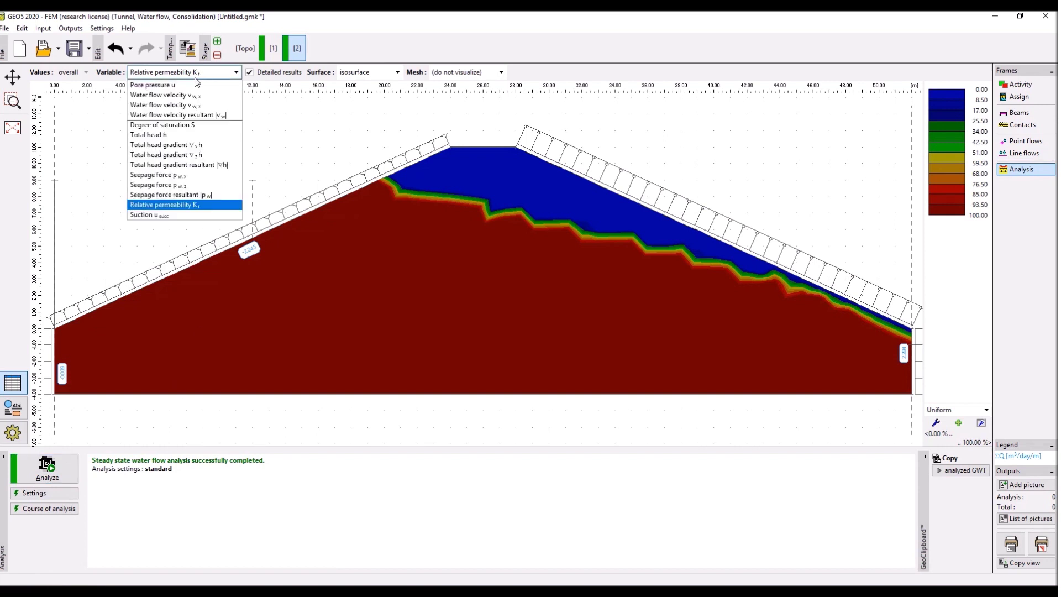
left_click(194, 85)
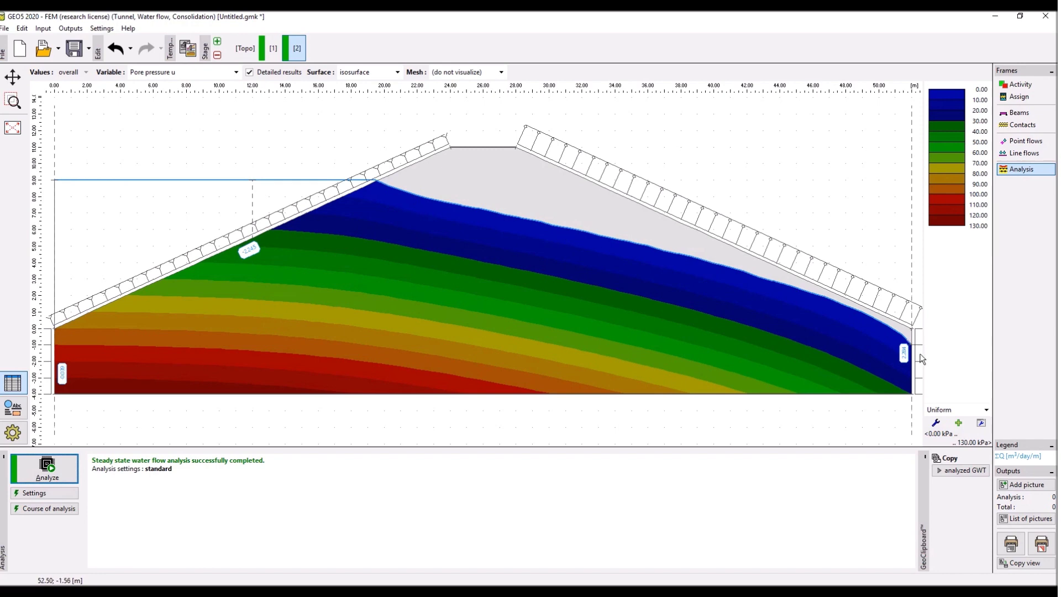
Review horizontal and vertical flow velocity, relative permeability Kr and suction results
left_click(175, 71)
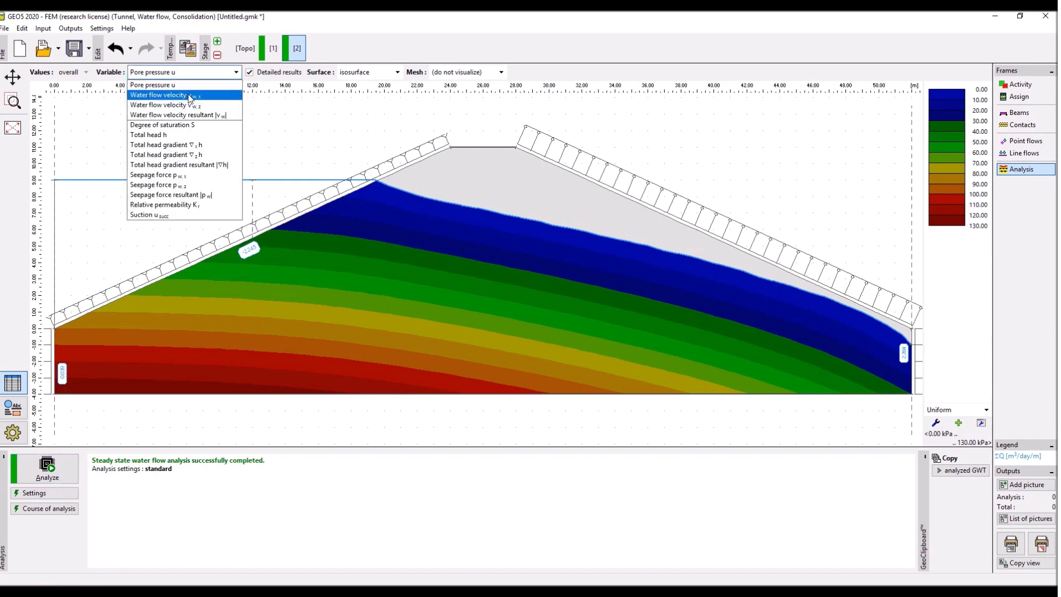
left_click(190, 95)
left_click(190, 72)
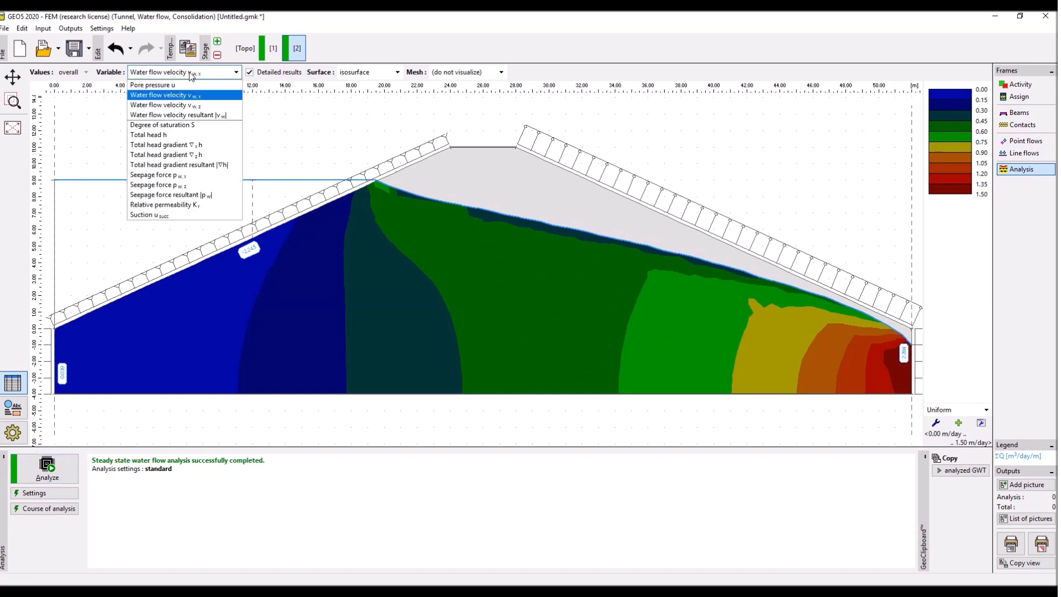
left_click(191, 105)
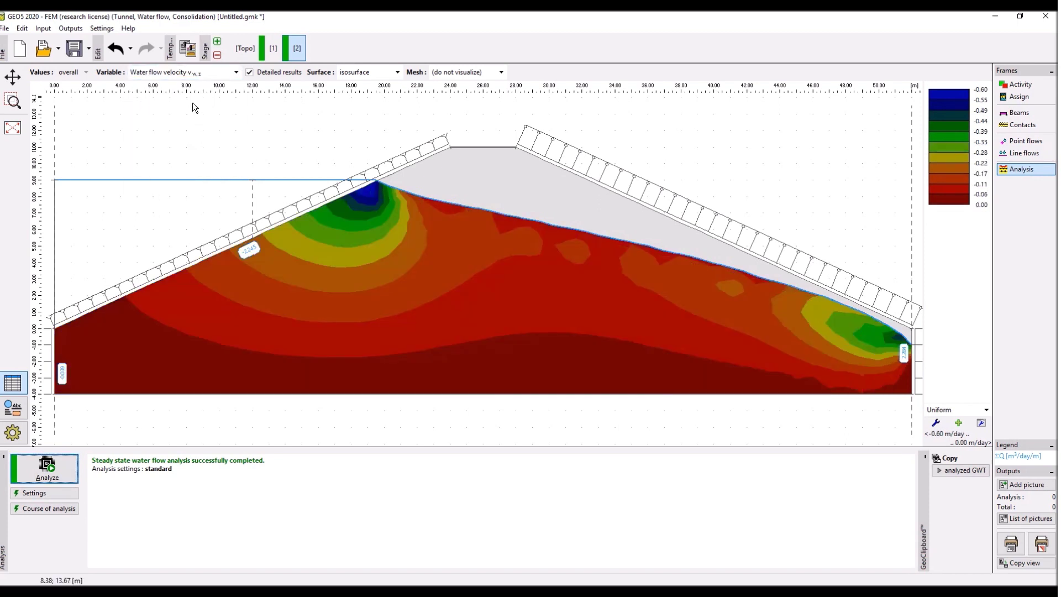
left_click(193, 73)
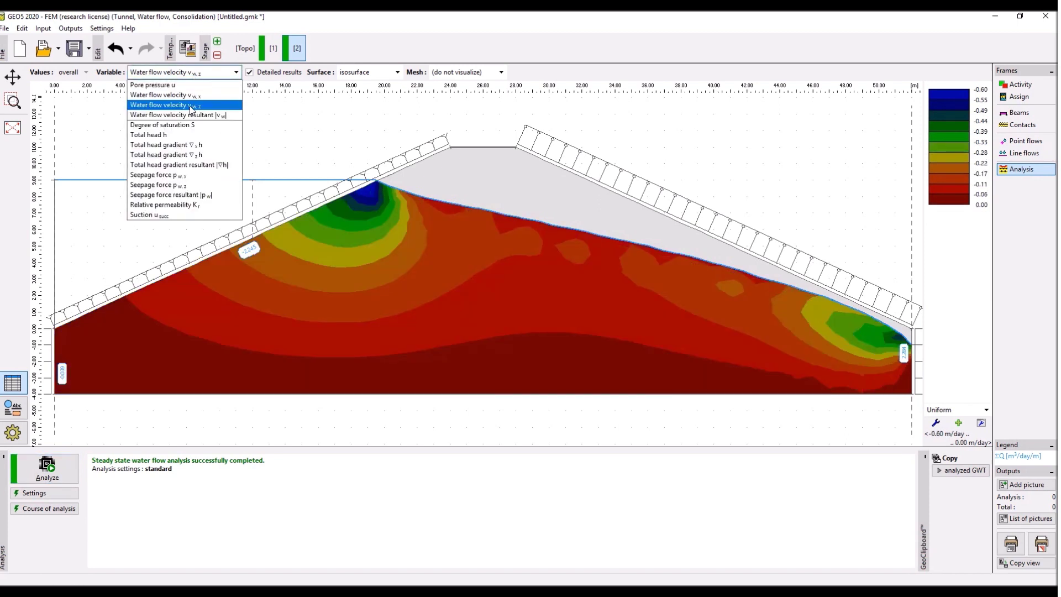
left_click(190, 205)
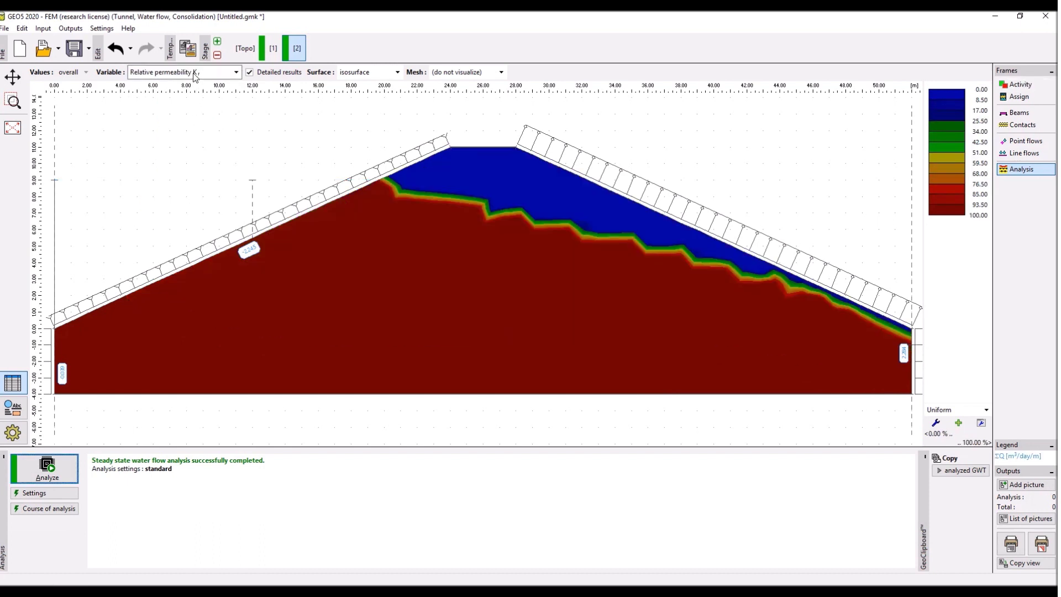
left_click(194, 73)
left_click(177, 215)
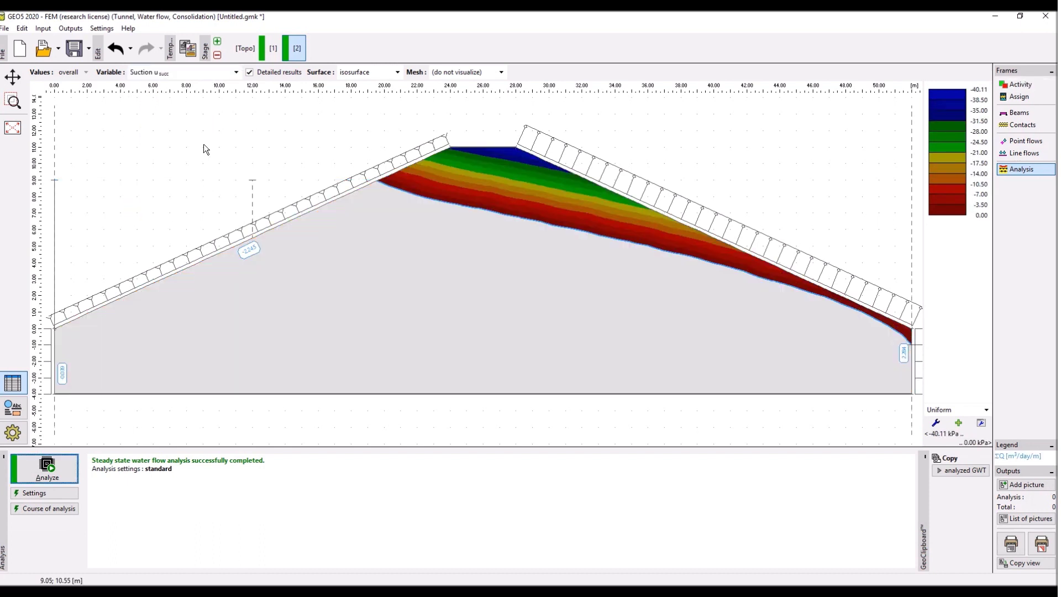
Return to pore pressure u results and add stage 3
left_click(210, 74)
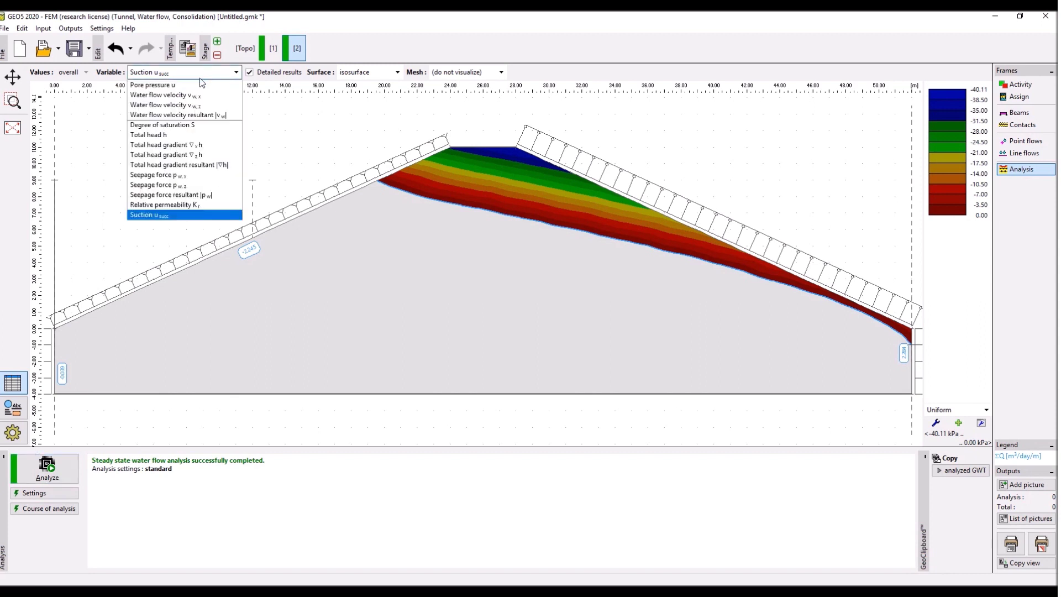
left_click(165, 85)
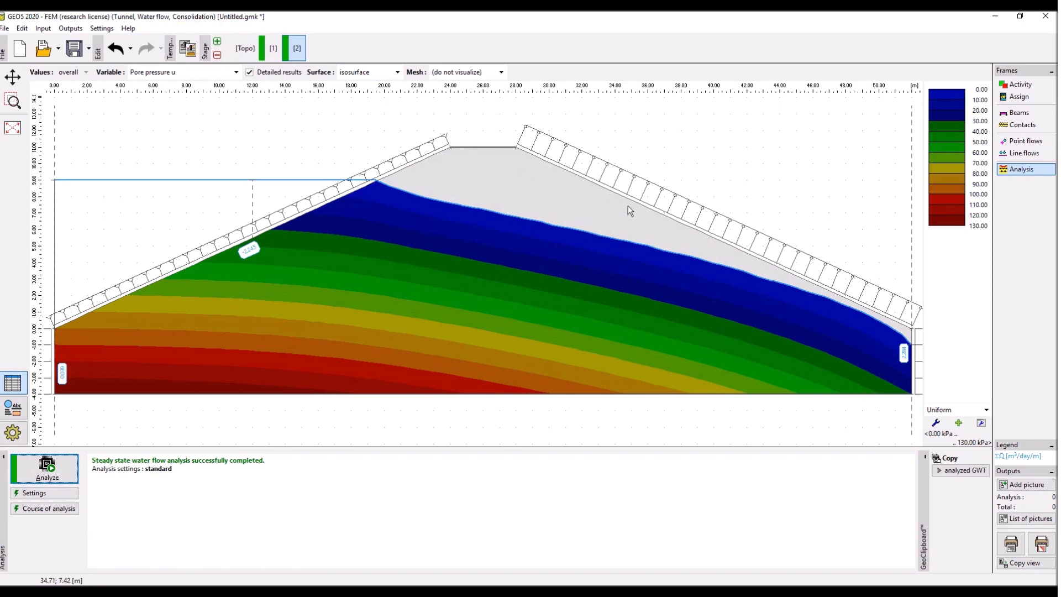
left_click(217, 41)
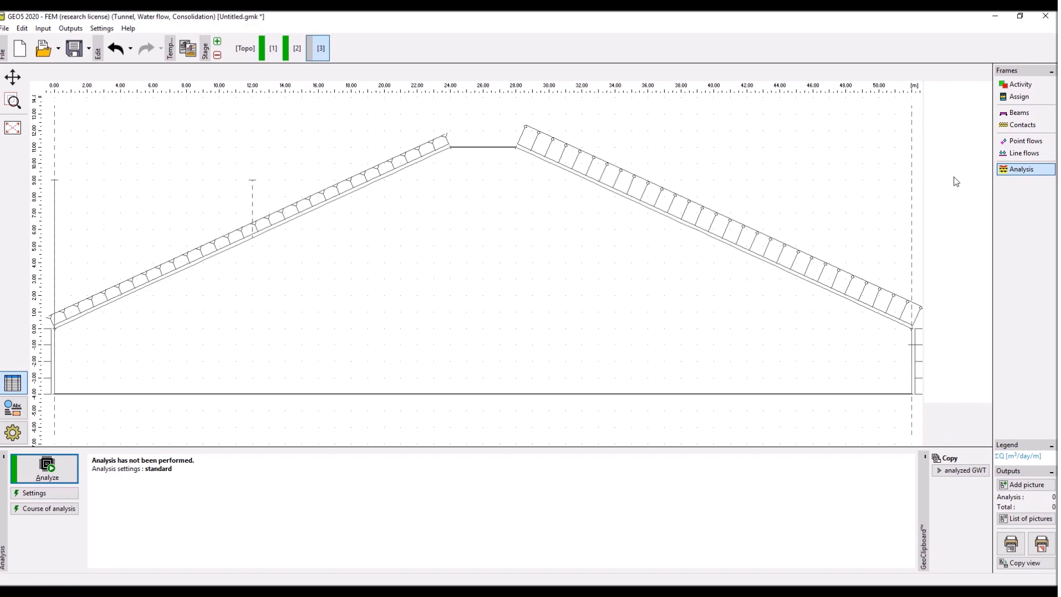
Change the line flows on mesh lines 3 and 2 to zGWT 10.8 m
left_click(1024, 155)
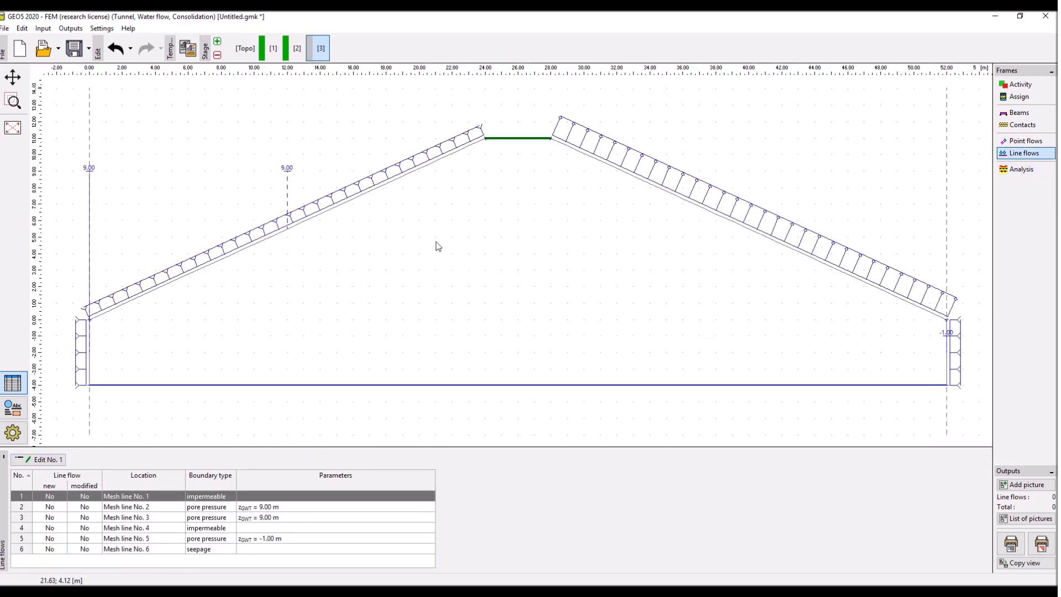
left_click(86, 354)
left_click(134, 347)
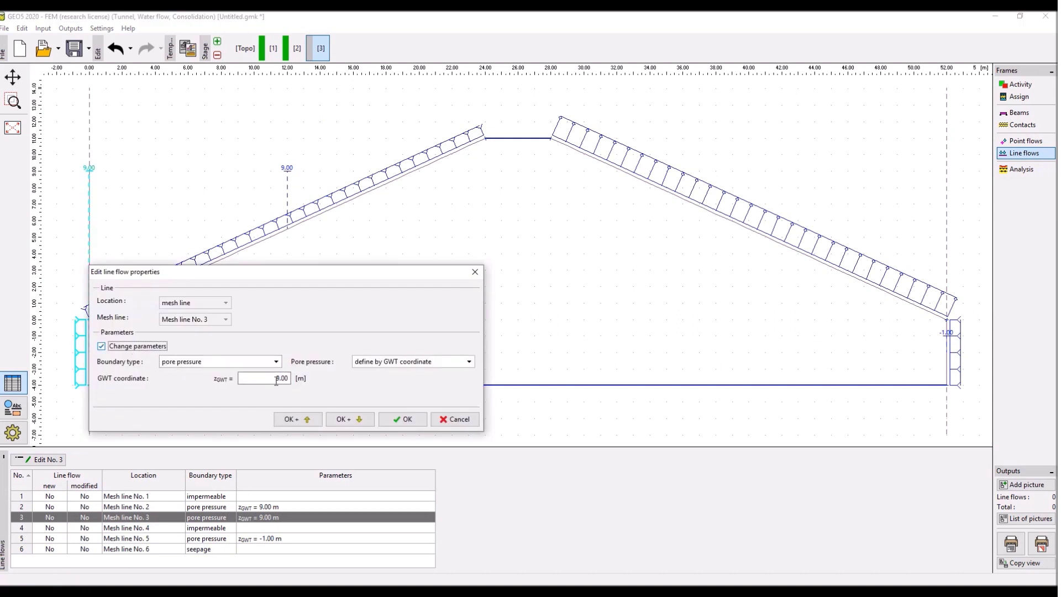
double_click(276, 380)
type("10.8")
left_click(386, 420)
left_click(230, 254)
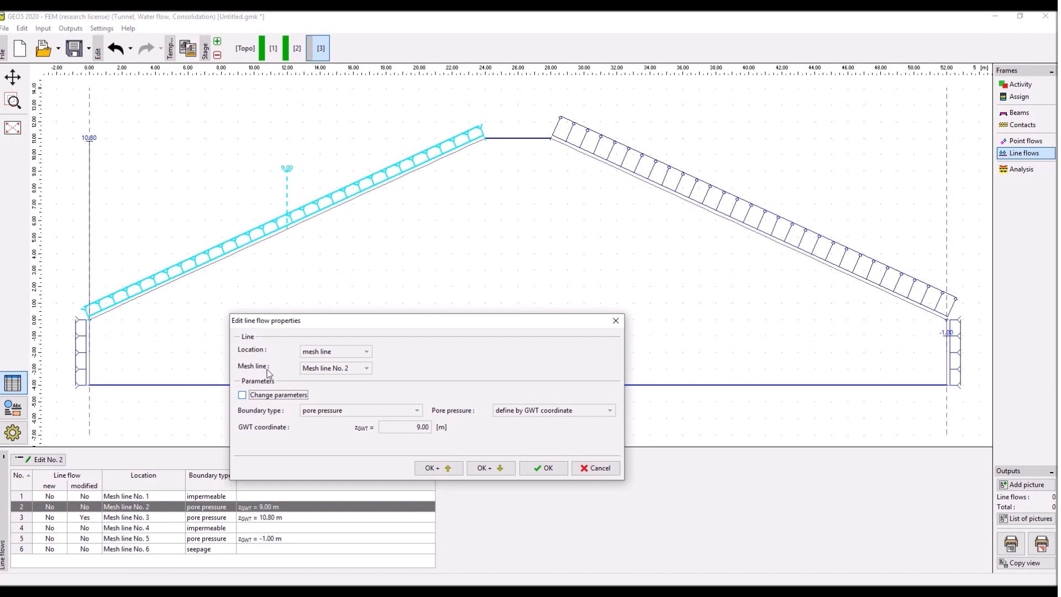
left_click(271, 398)
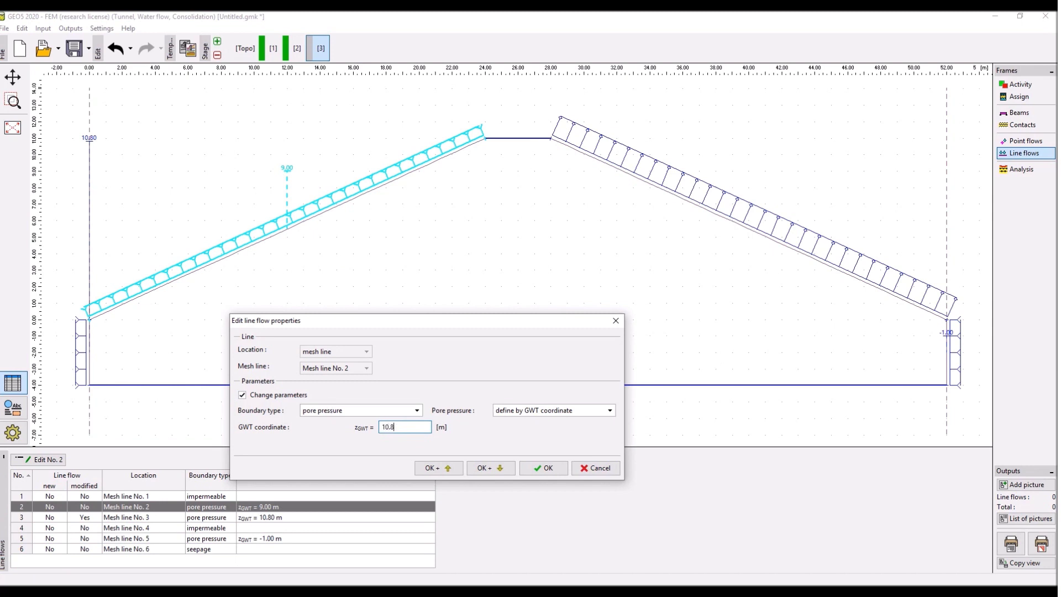
left_click(543, 469)
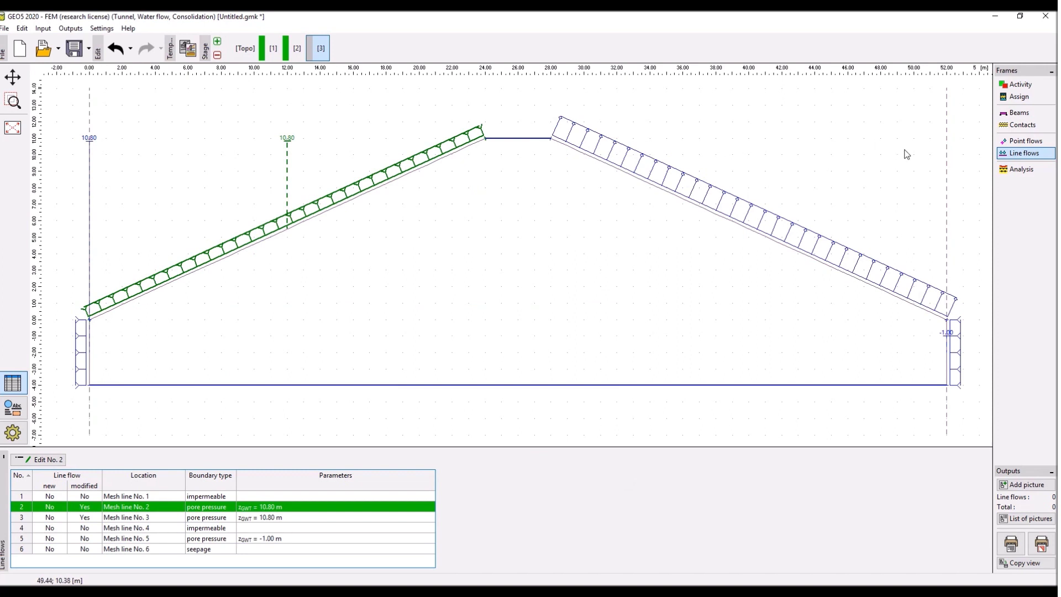
Analyze stage 3's seepage, then add stage 4
left_click(1033, 170)
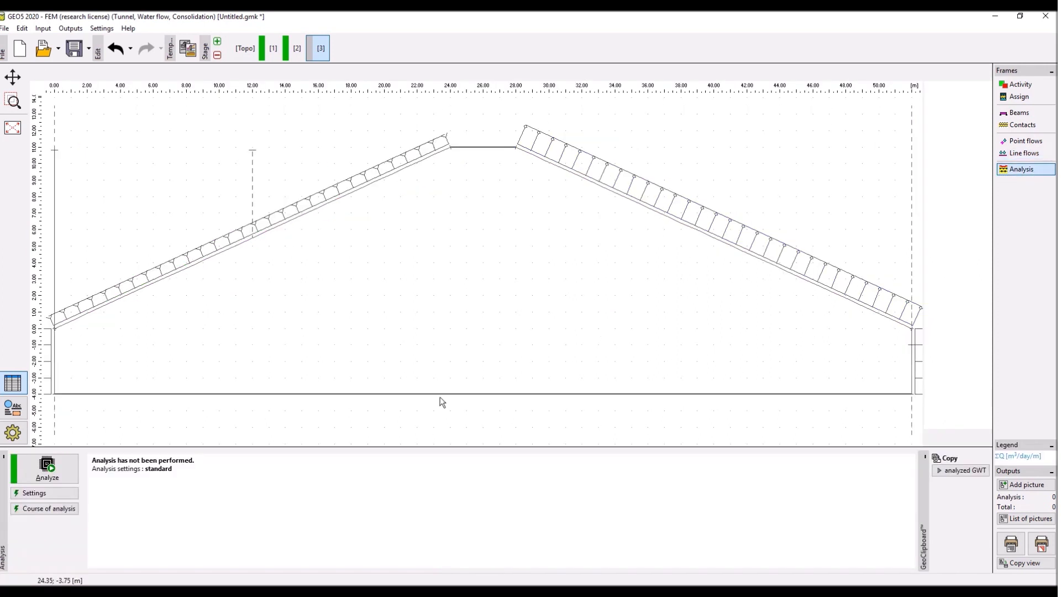
left_click(47, 468)
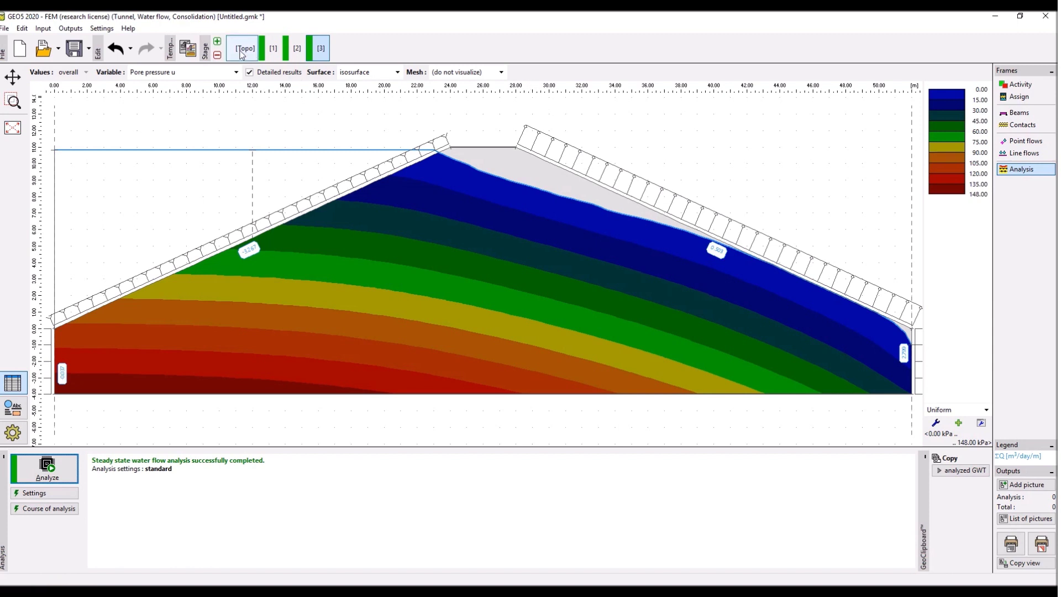
left_click(220, 43)
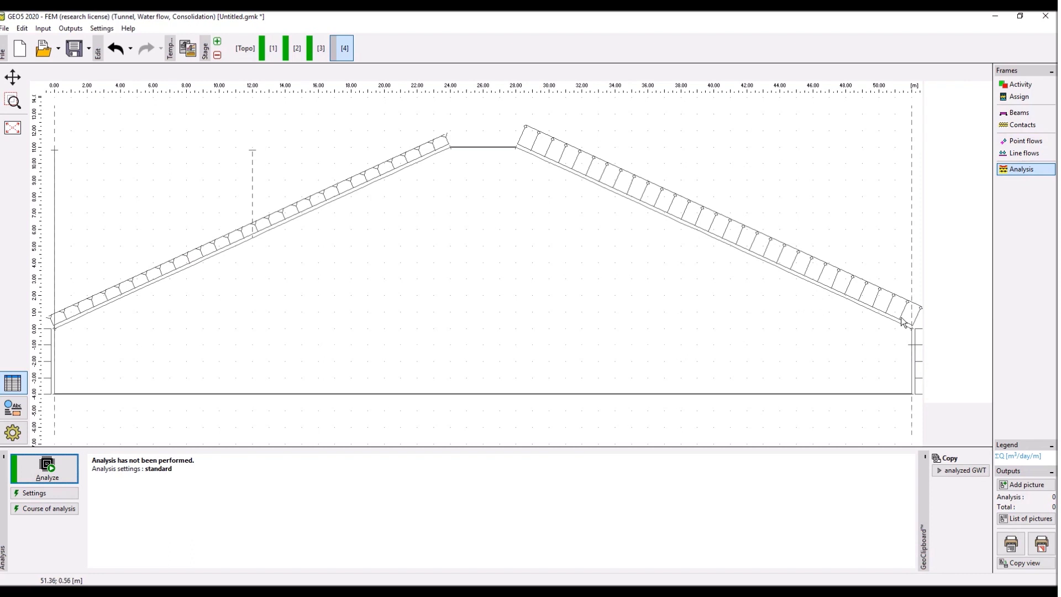
Place a topology free point at [48.00; 0.00] and regenerate the mesh (862 nodes, 1582 elements)
left_click(1021, 145)
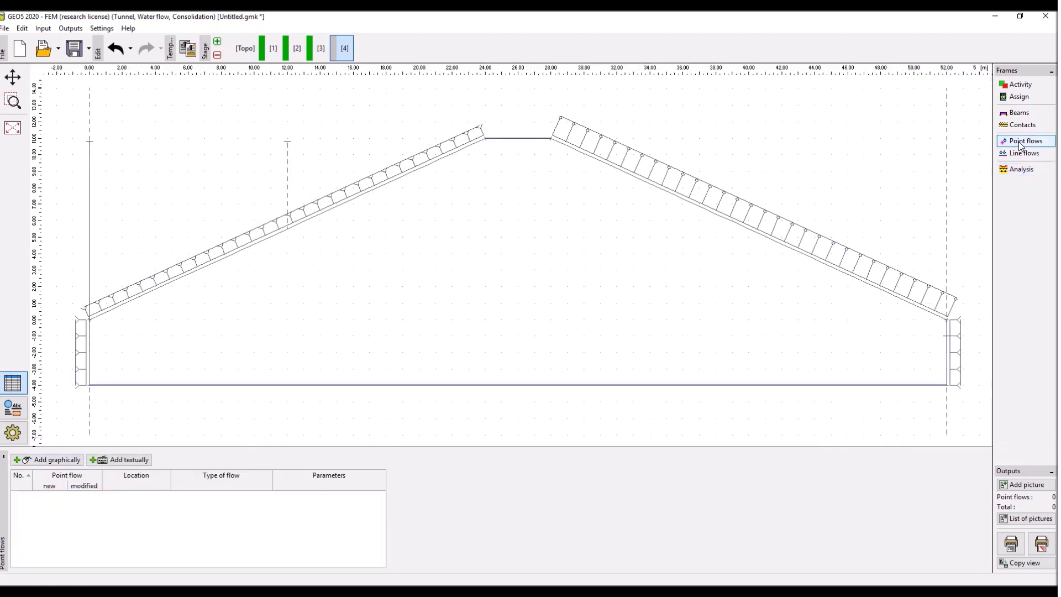
left_click(60, 462)
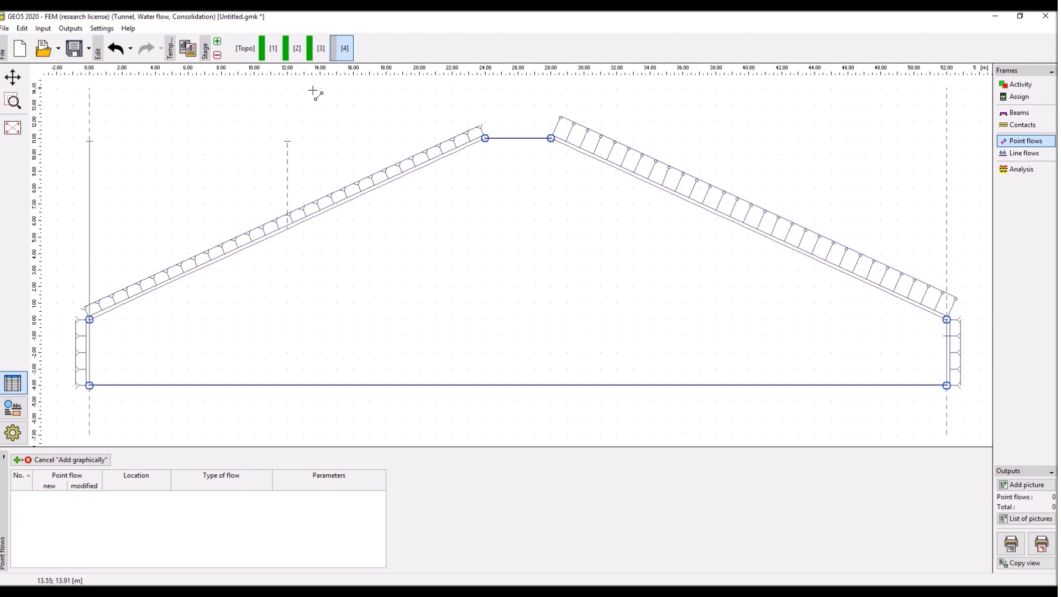
left_click(249, 50)
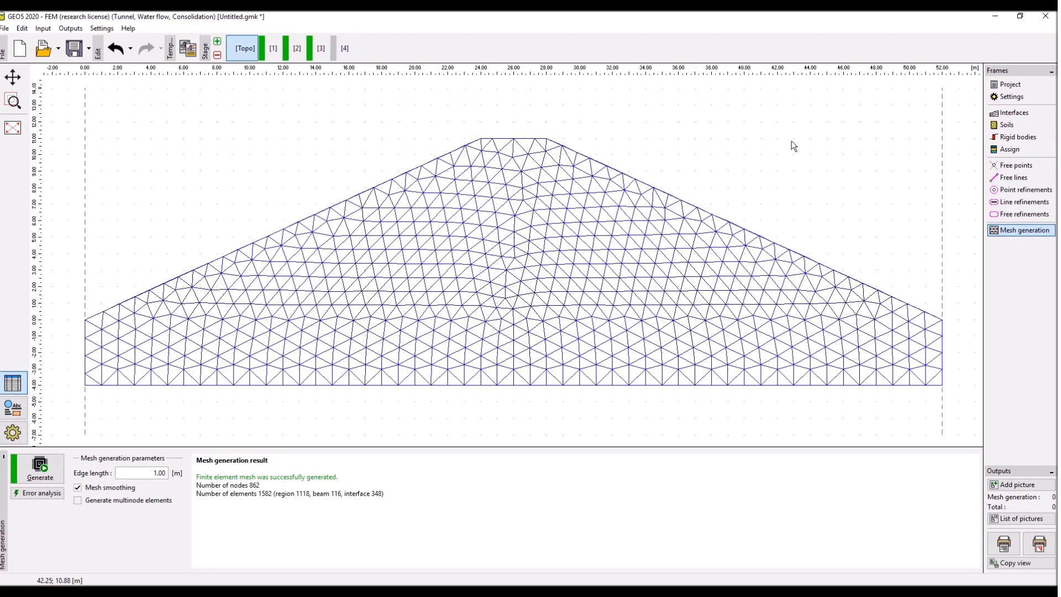
left_click(1004, 167)
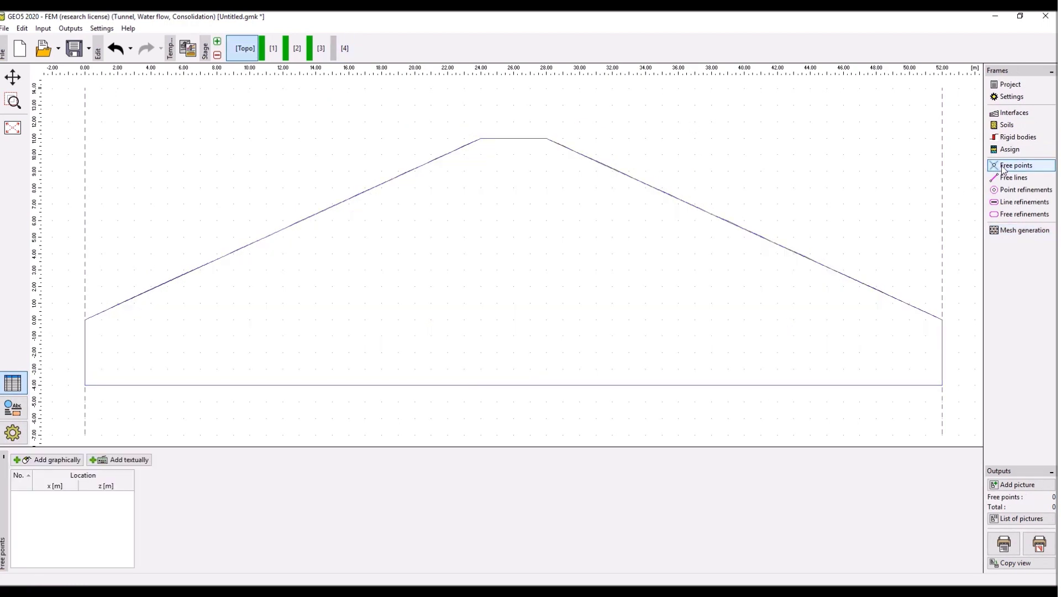
left_click(69, 461)
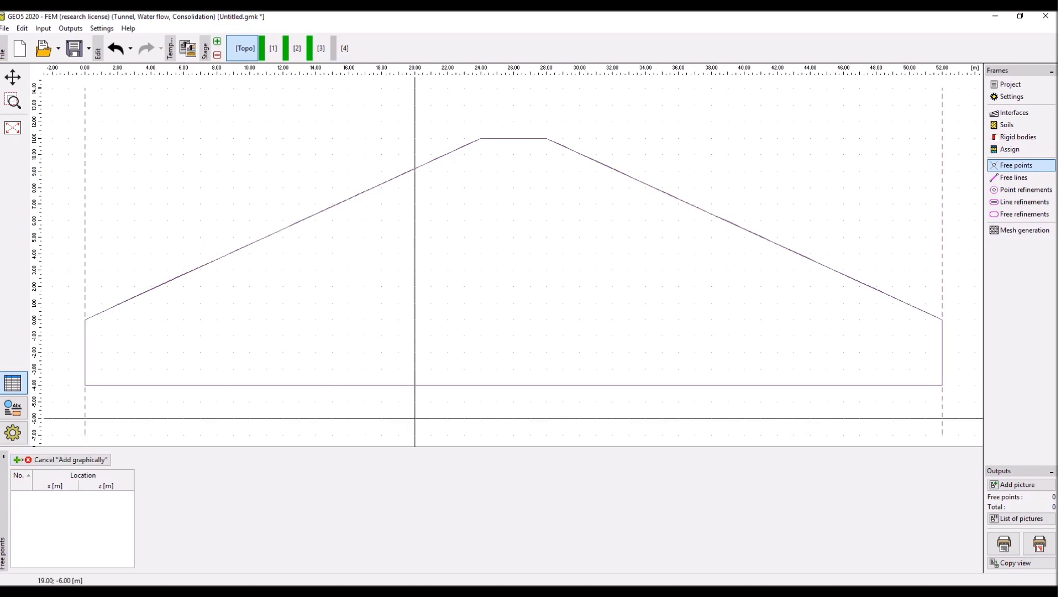
left_click(879, 325)
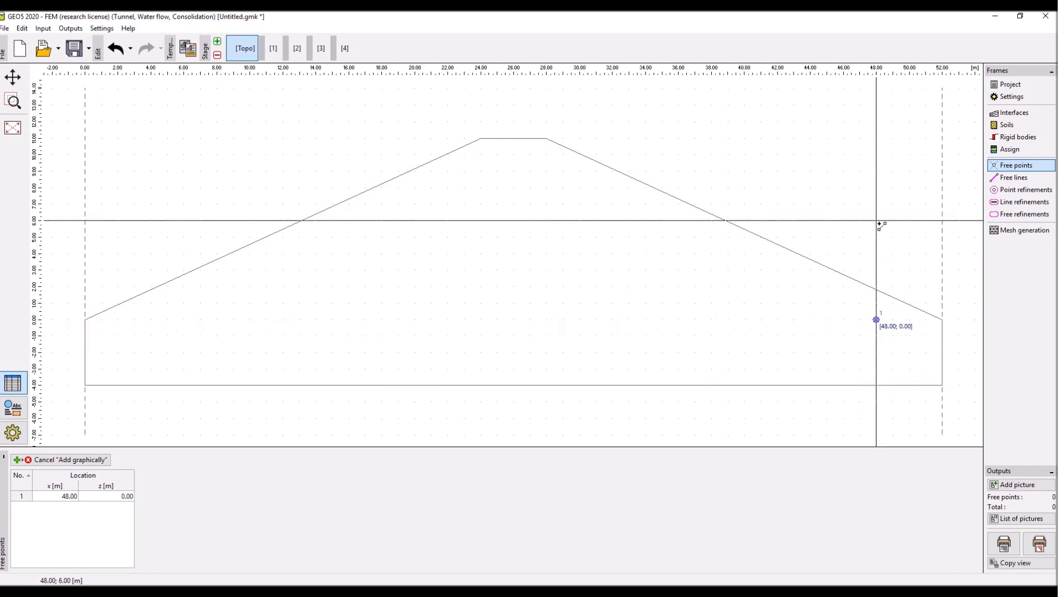
left_click(1022, 230)
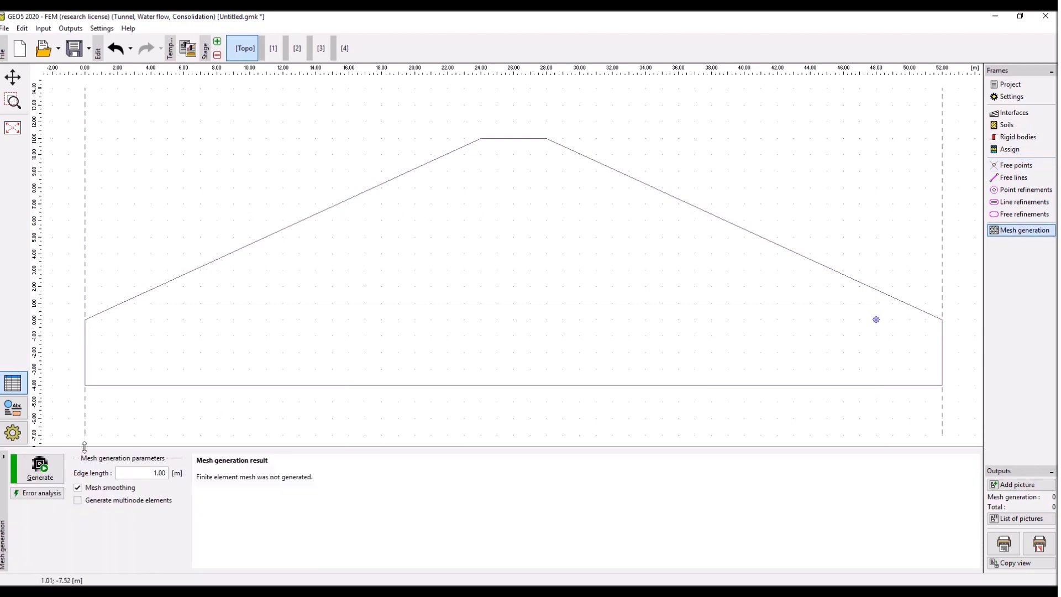
left_click(41, 466)
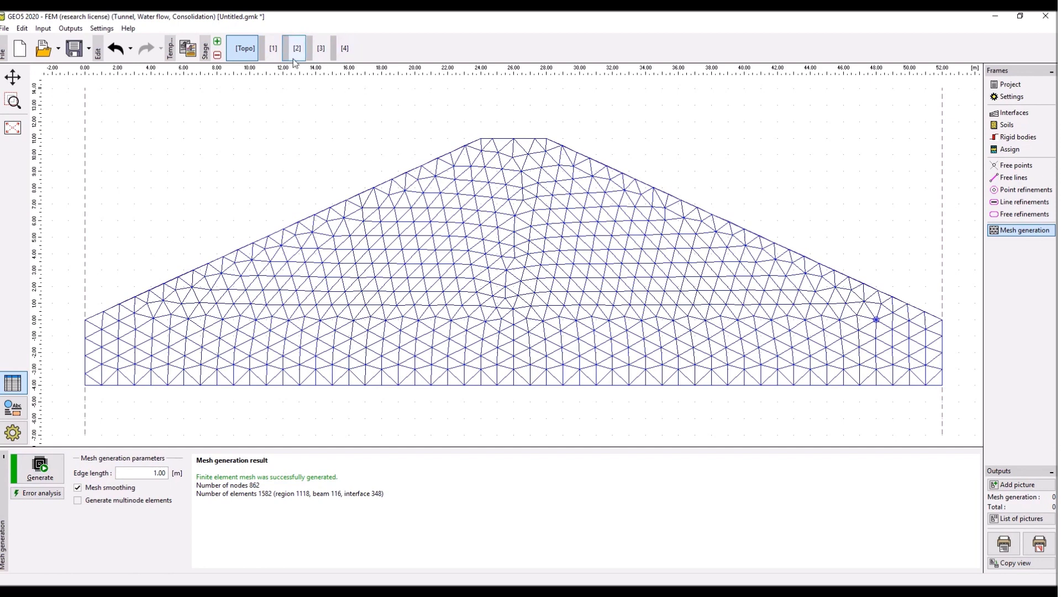
Reanalyze stages 1, 2 and 3, then bring up stage 4's Point flows
left_click(273, 48)
left_click(47, 466)
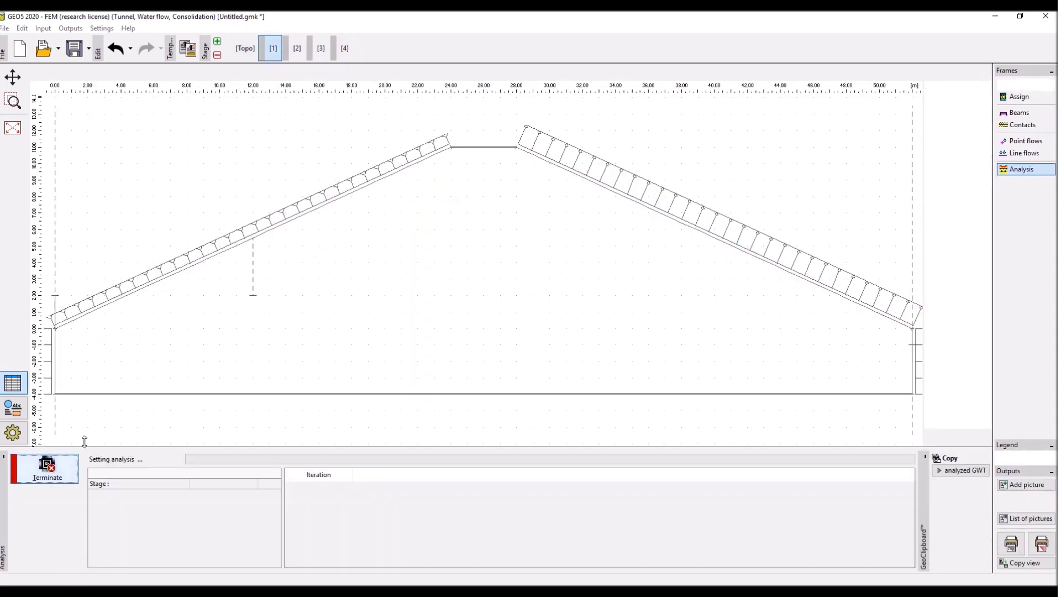
left_click(296, 48)
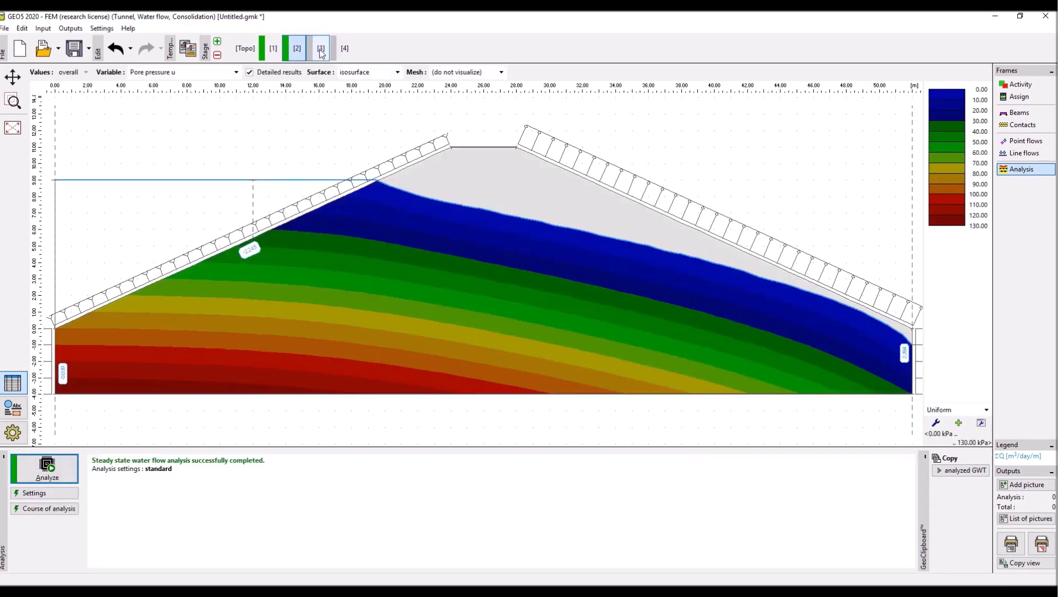
left_click(323, 51)
left_click(47, 467)
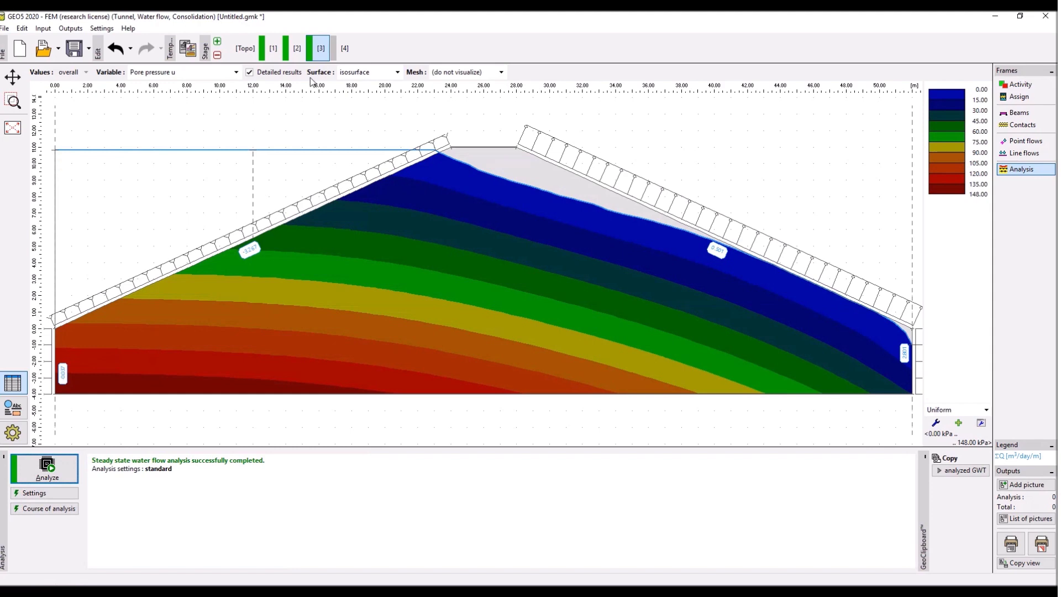
left_click(336, 48)
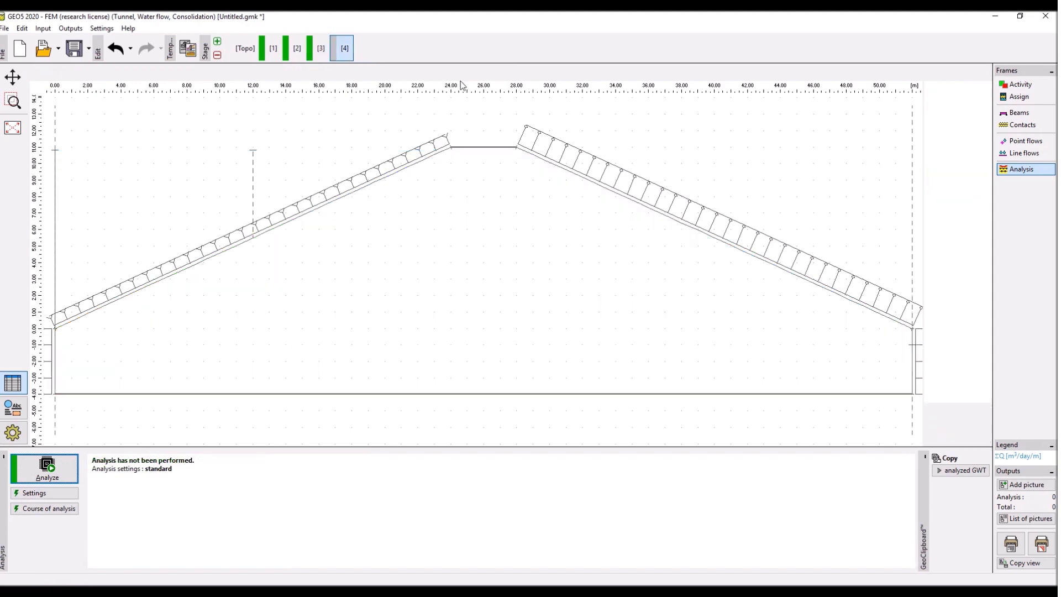
left_click(1033, 141)
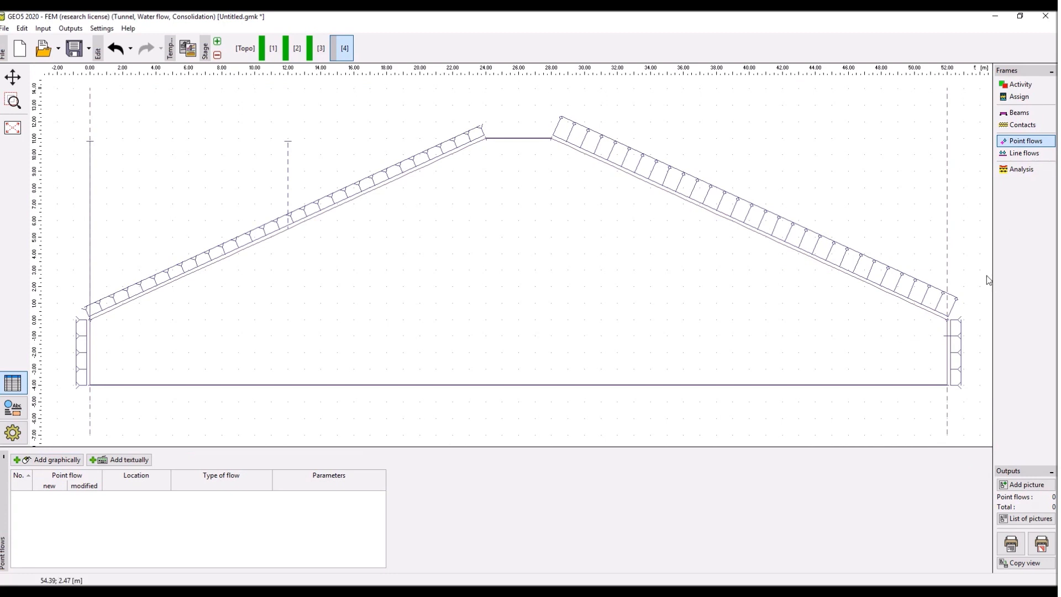
Add a 'pore pressure - GWT coordinate' point flow at mesh point 7 with zGWT 0.10 m
left_click(55, 460)
left_click(881, 320)
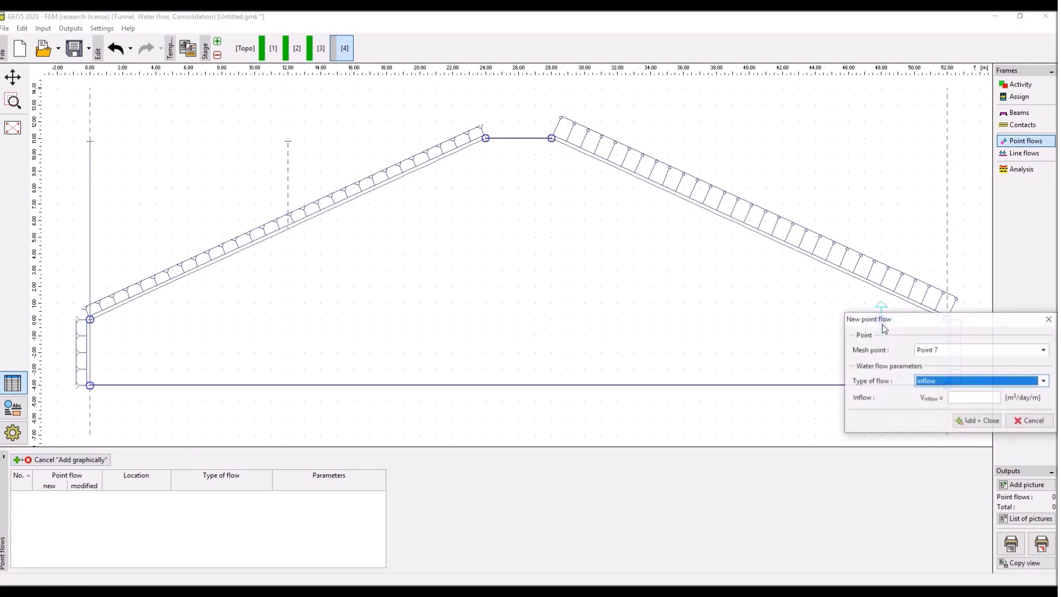
left_click(968, 382)
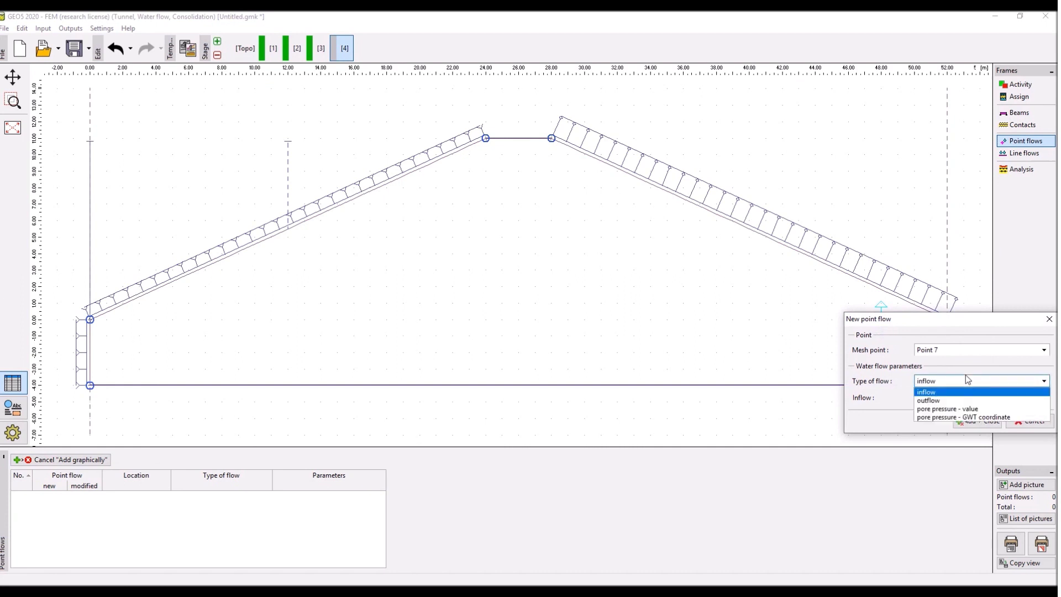
left_click(971, 417)
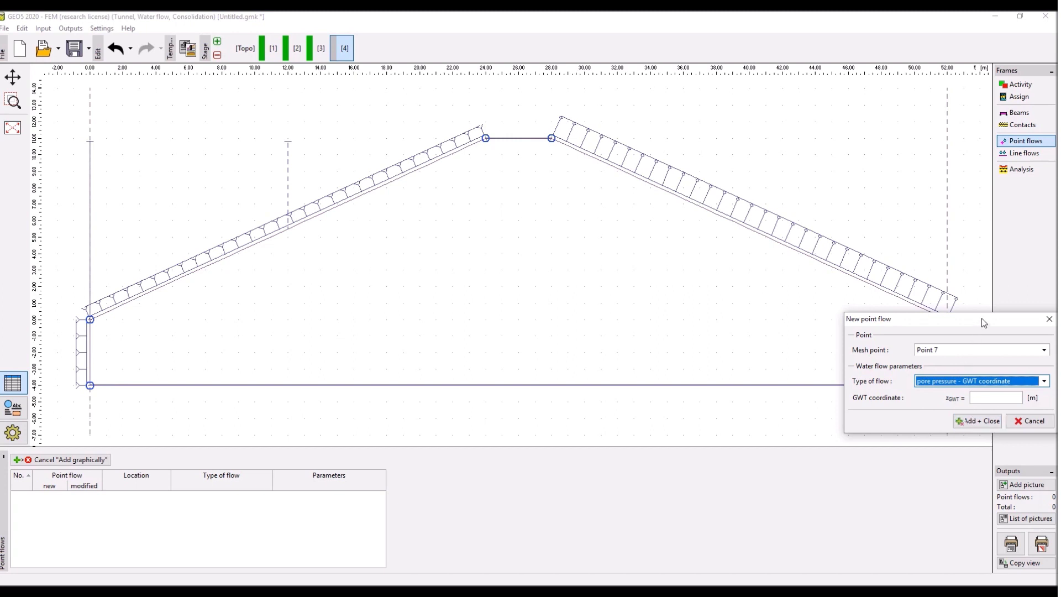
left_click(980, 399)
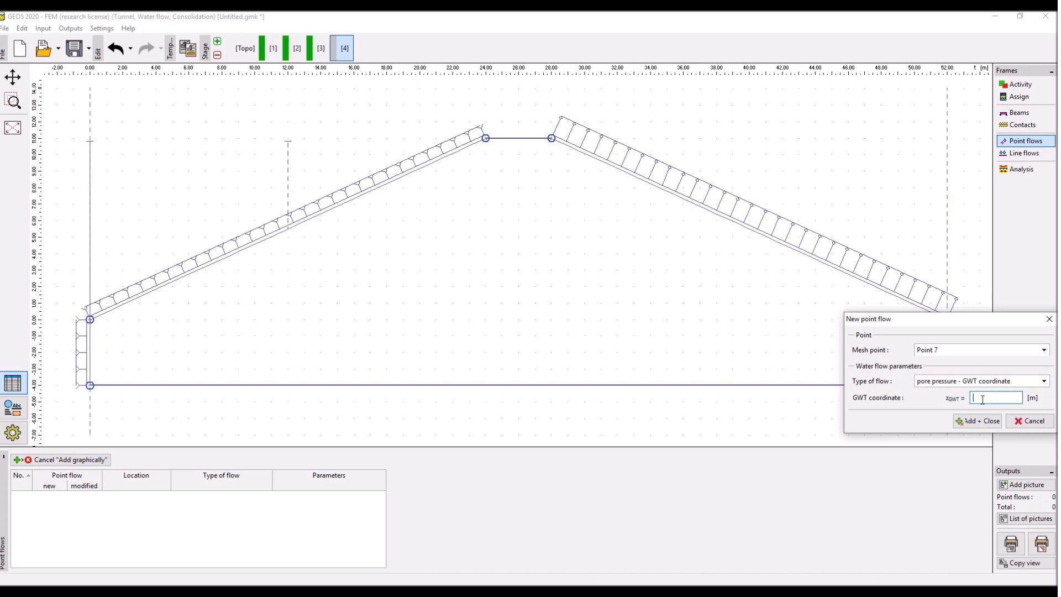
type(".1")
key("Home")
type("0")
left_click(977, 420)
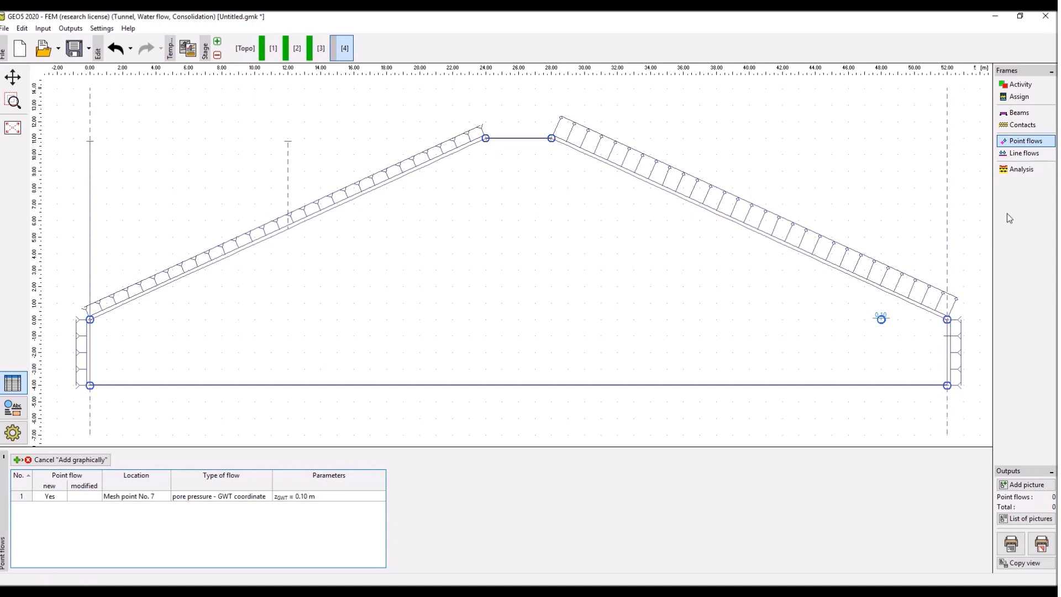
left_click(1021, 169)
Run the stage 4 seepage analysis with the 0.10 m GWT point flow at mesh point 7
left_click(62, 476)
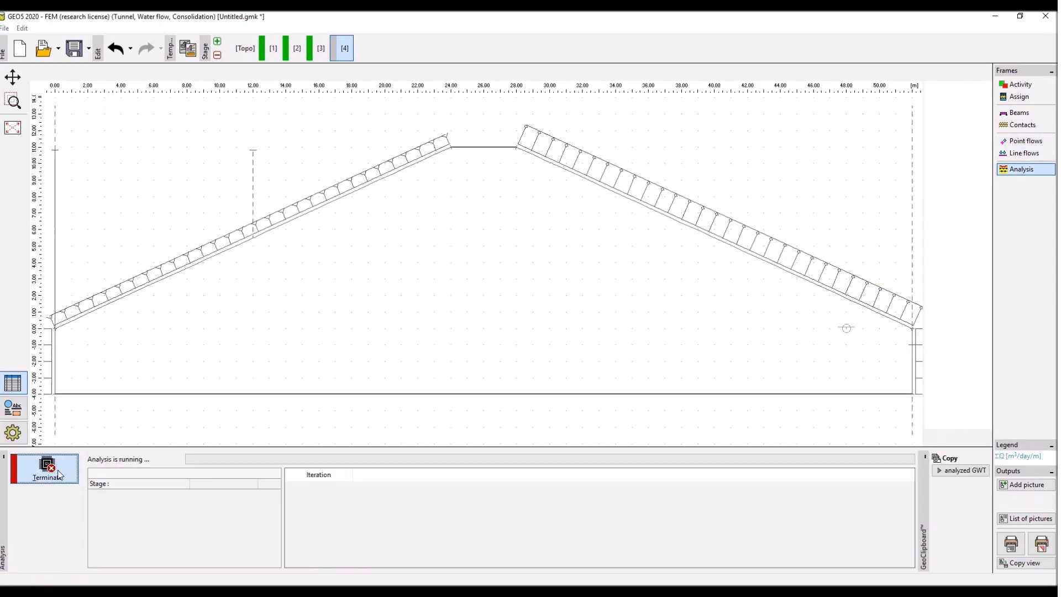